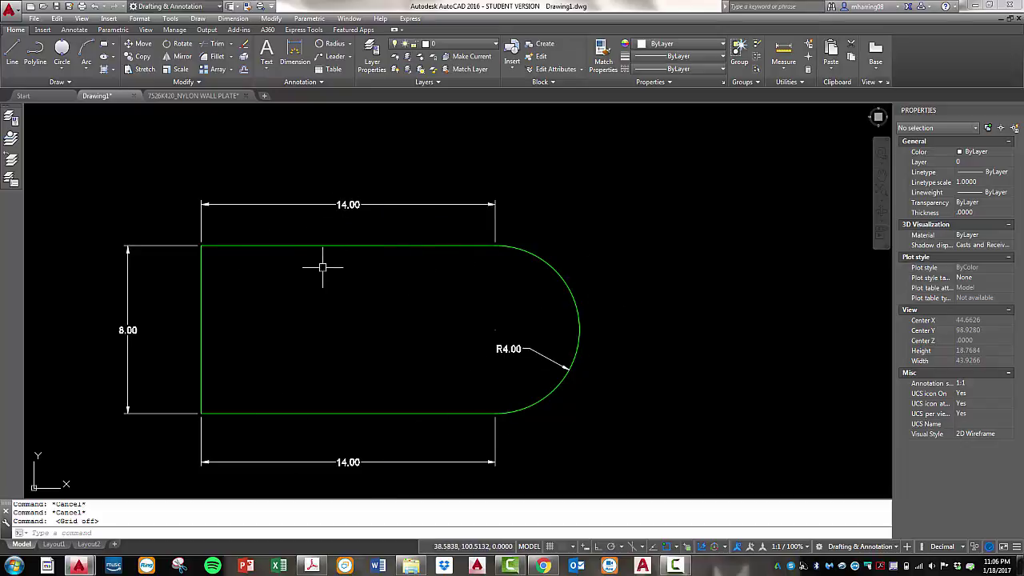
- Draw a rectangle 14 long and 8 wide in the empty space to the right of the dimensioned green profile
scroll(272, 268, "down", 1)
scroll(286, 266, "up", 1)
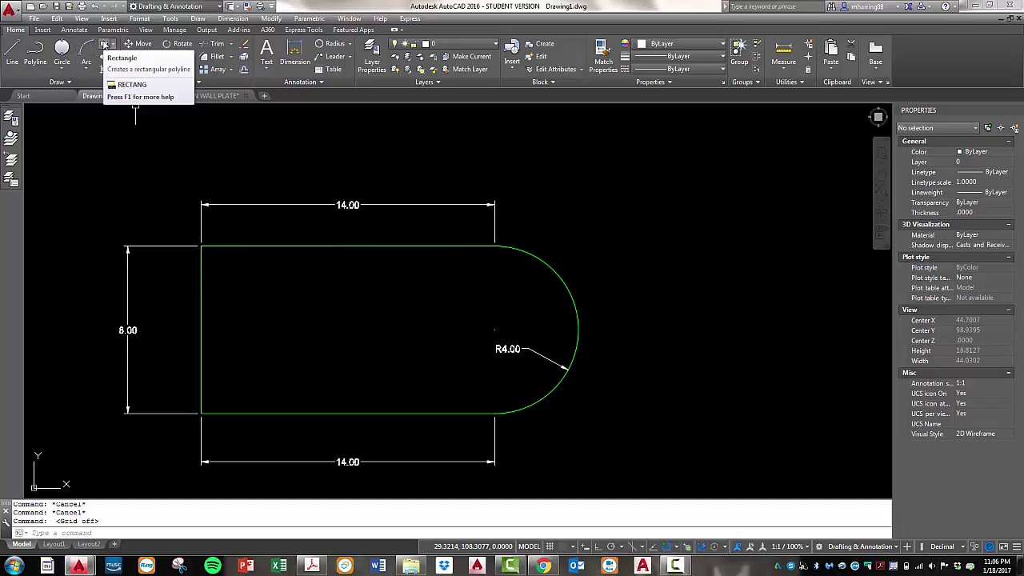
left_click(104, 44)
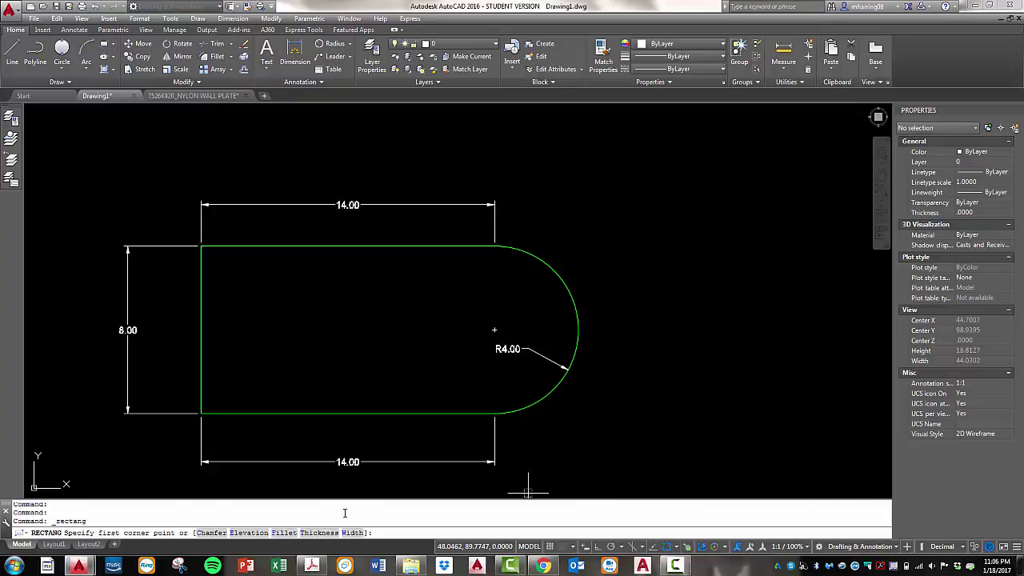
left_click(633, 406)
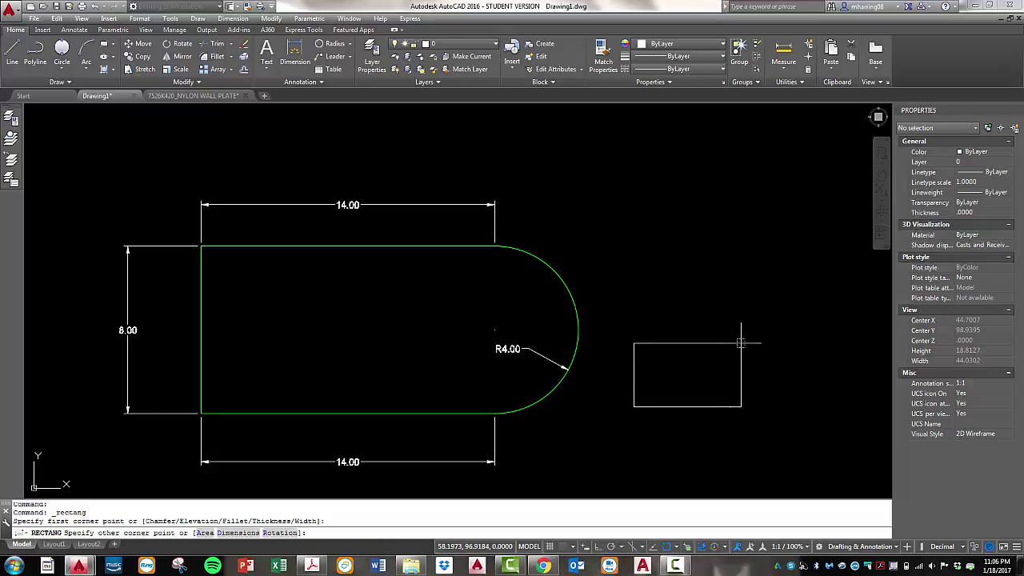
type("D")
key("Return")
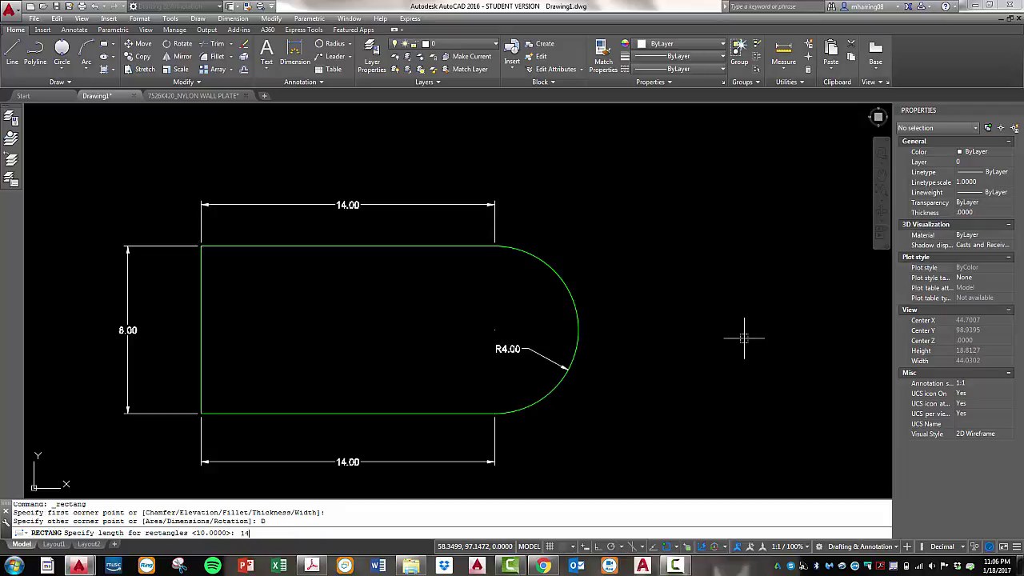
type("14")
key("Return")
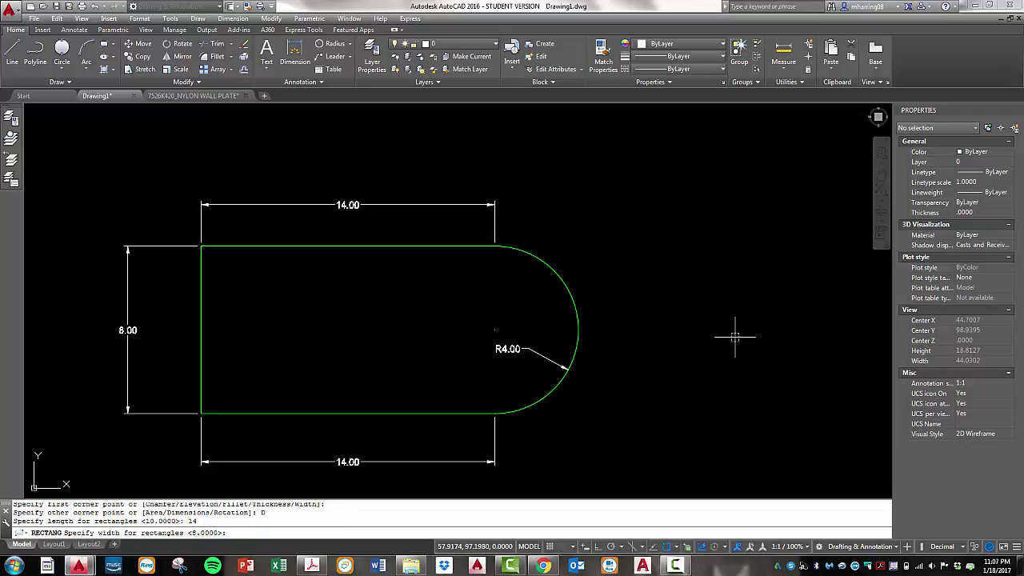
type("8")
key("Return")
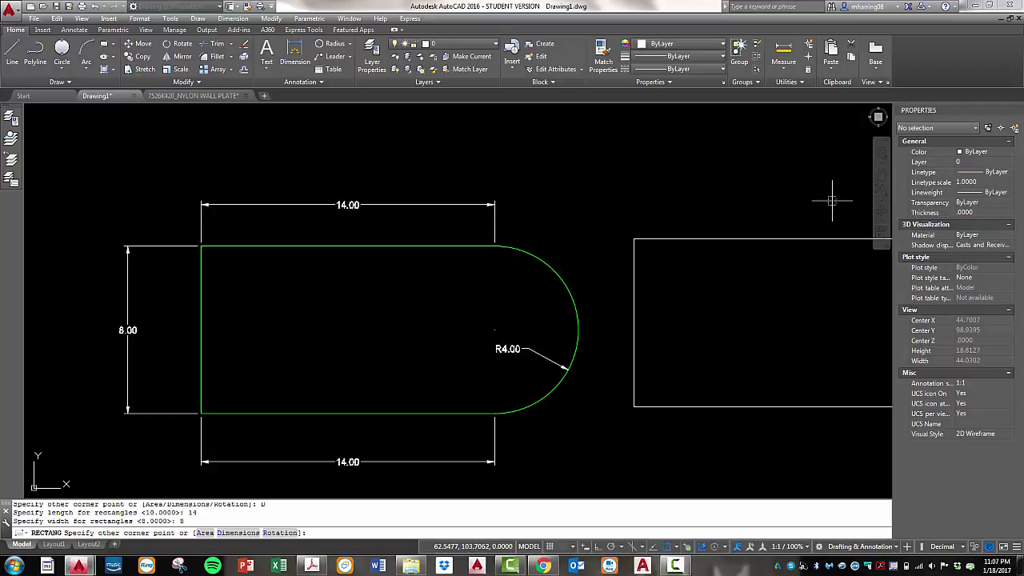
left_click(832, 174)
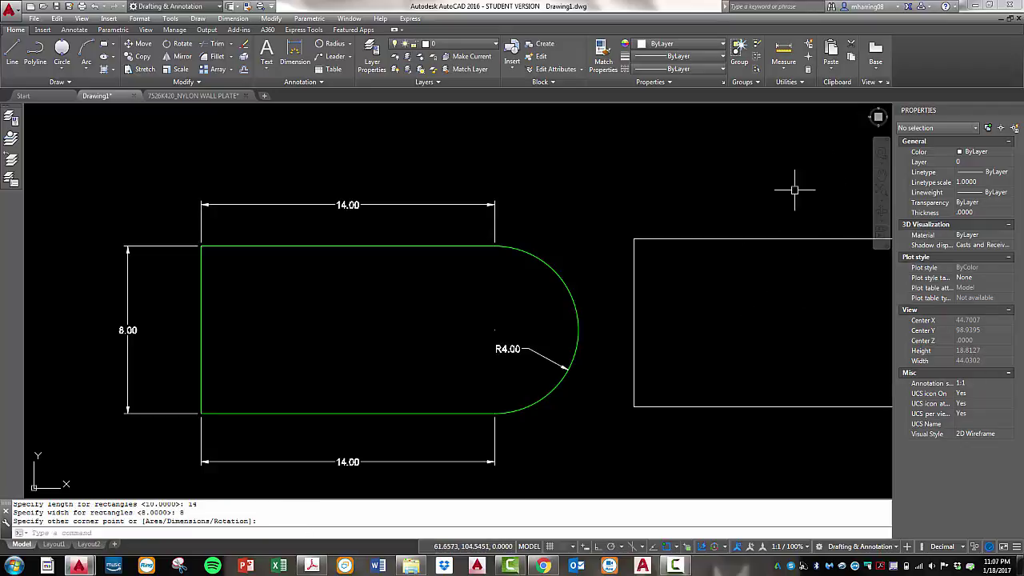
- Draw a 2-Point circle whose diameter spans the upper-right and lower-right corners of the new rectangle
scroll(647, 246, "down", 4)
scroll(799, 225, "up", 4)
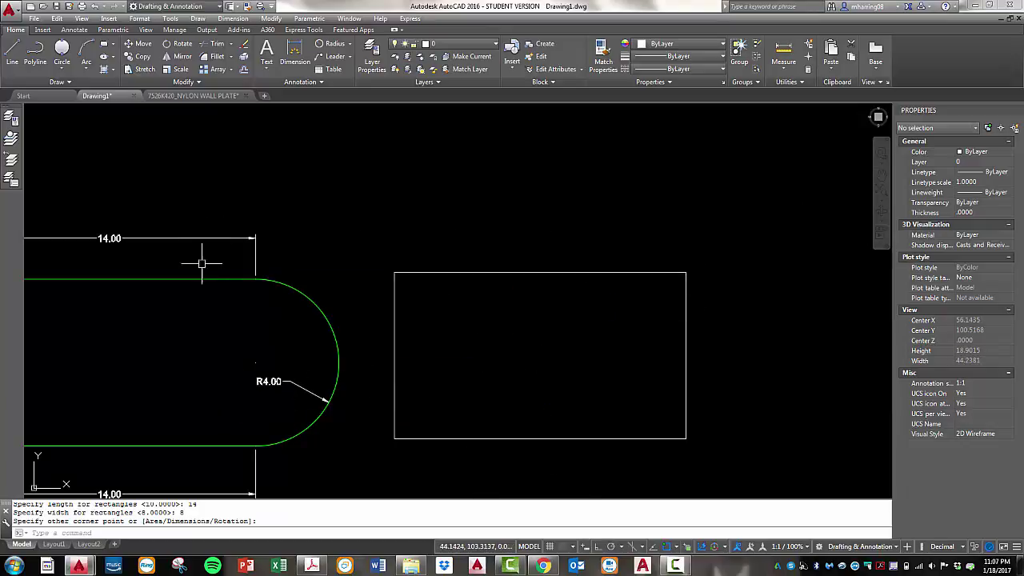
left_click(68, 70)
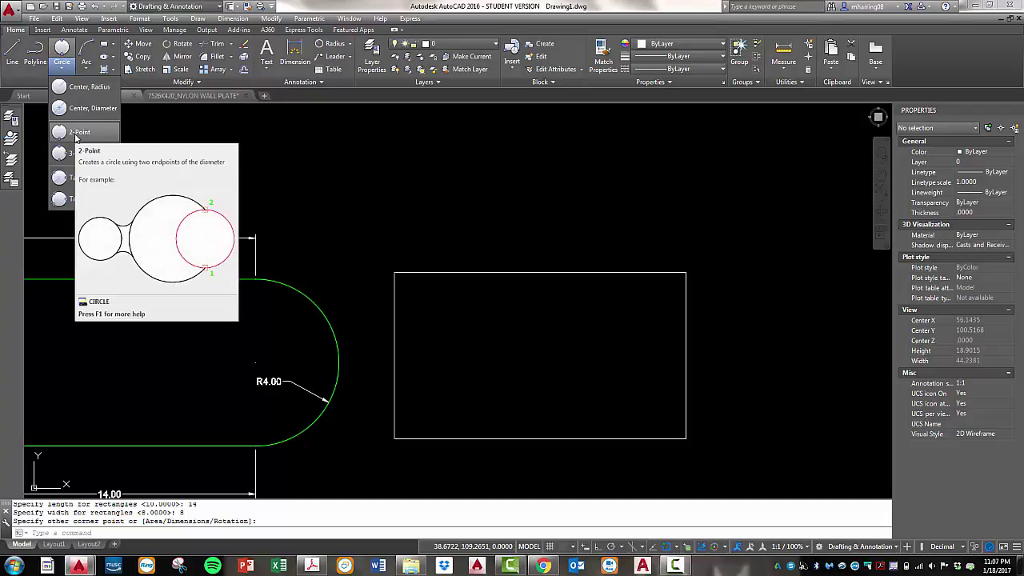
left_click(76, 133)
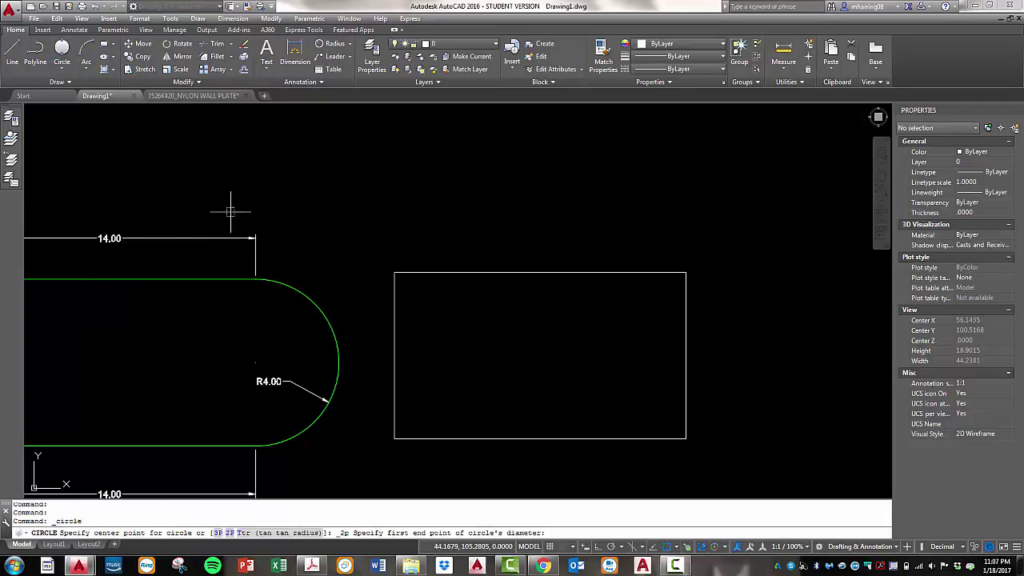
left_click(686, 272)
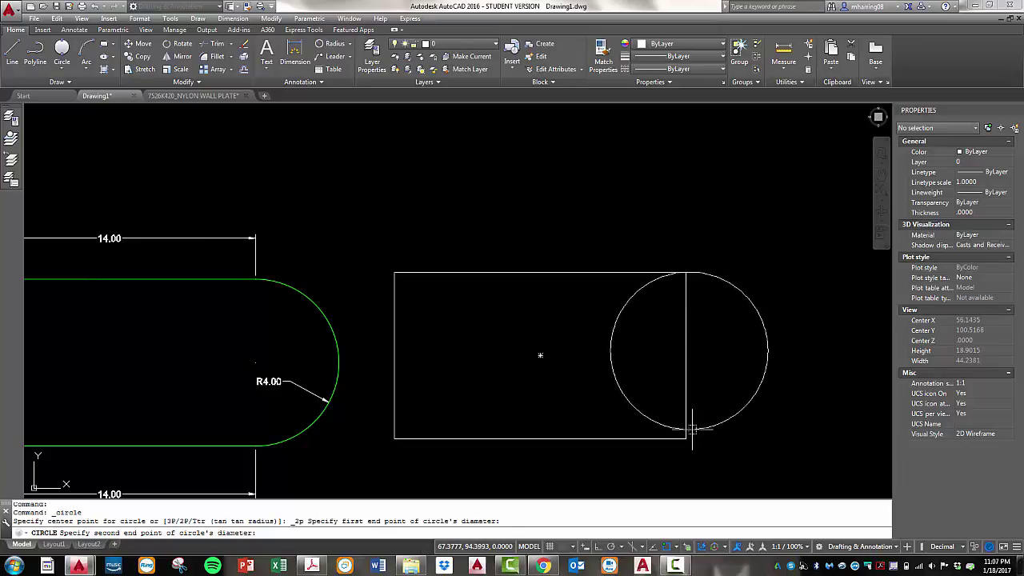
left_click(685, 437)
key("Escape")
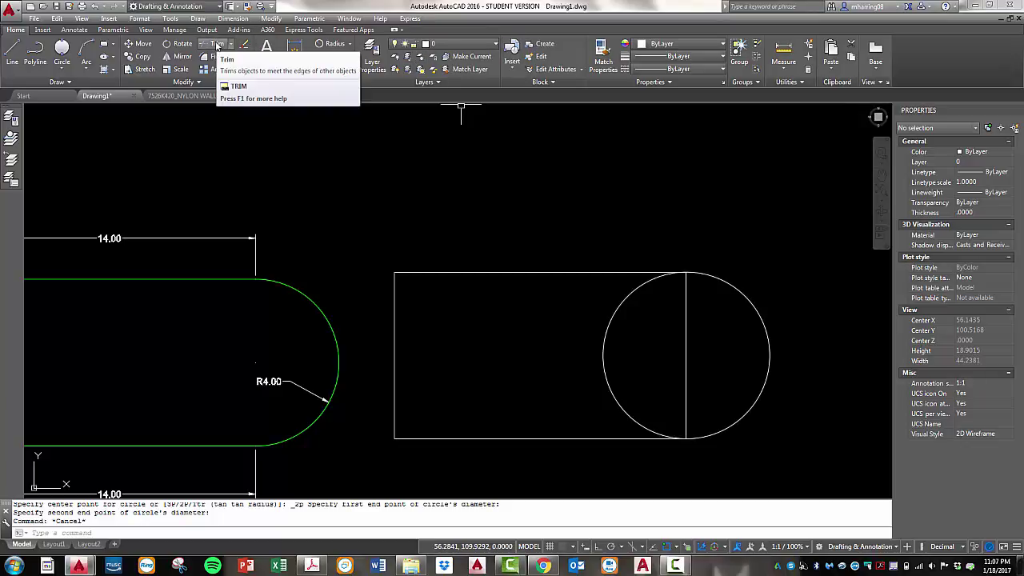
- Trim the circle's half inside the rectangle and the rectangle's right edge, using both objects as cutting edges
left_click(216, 45)
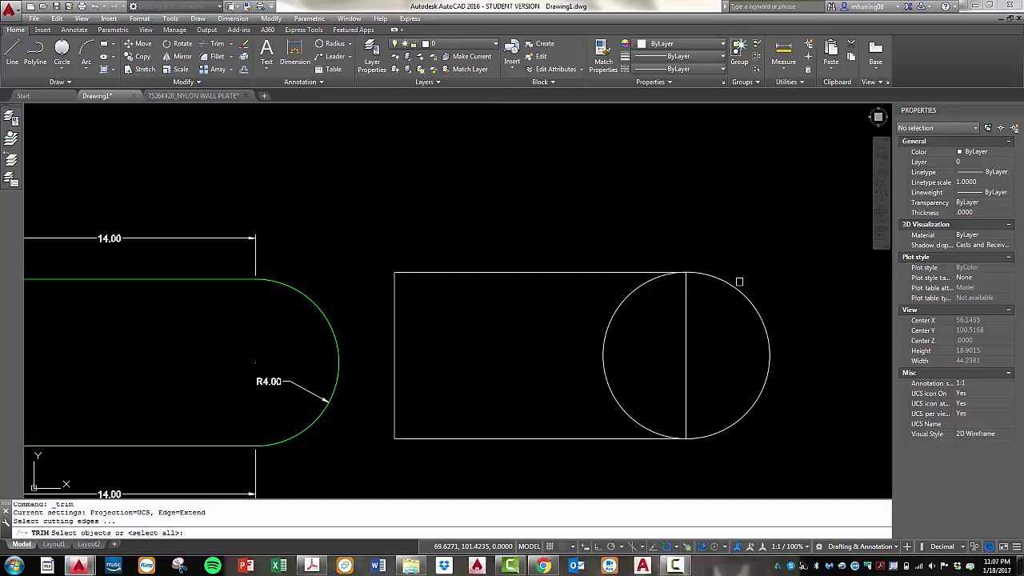
left_click(731, 287)
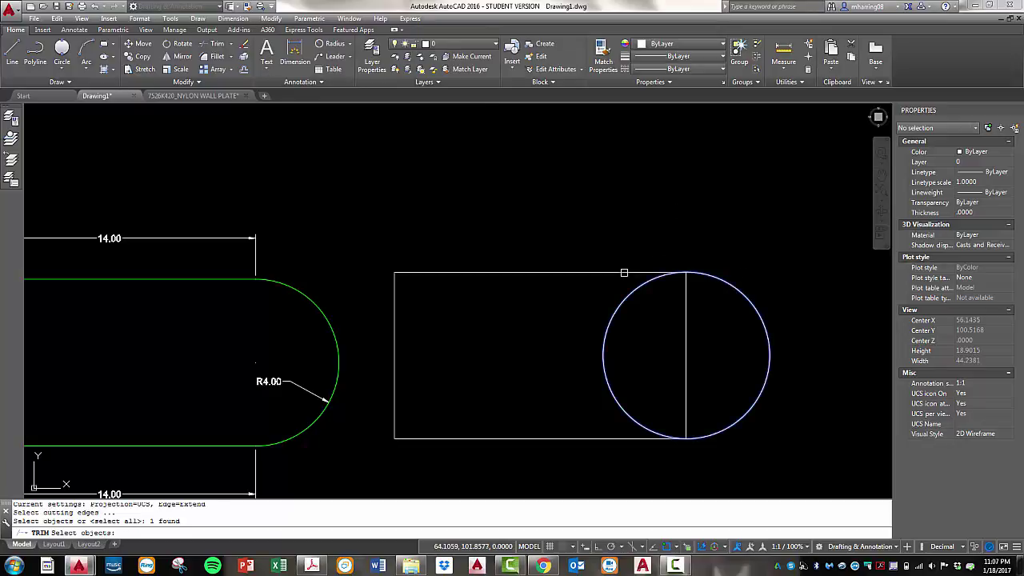
left_click(624, 273)
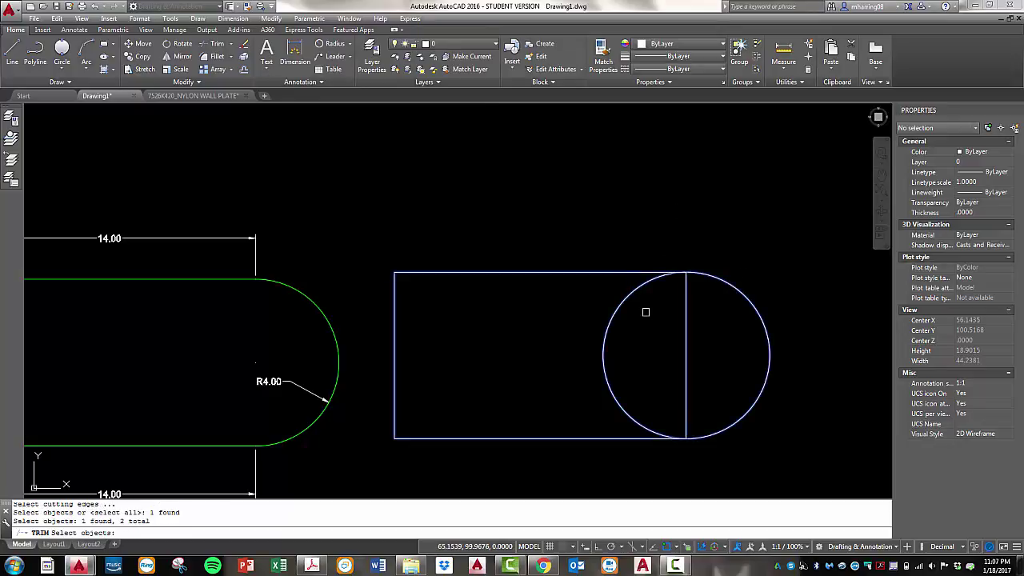
key("Return")
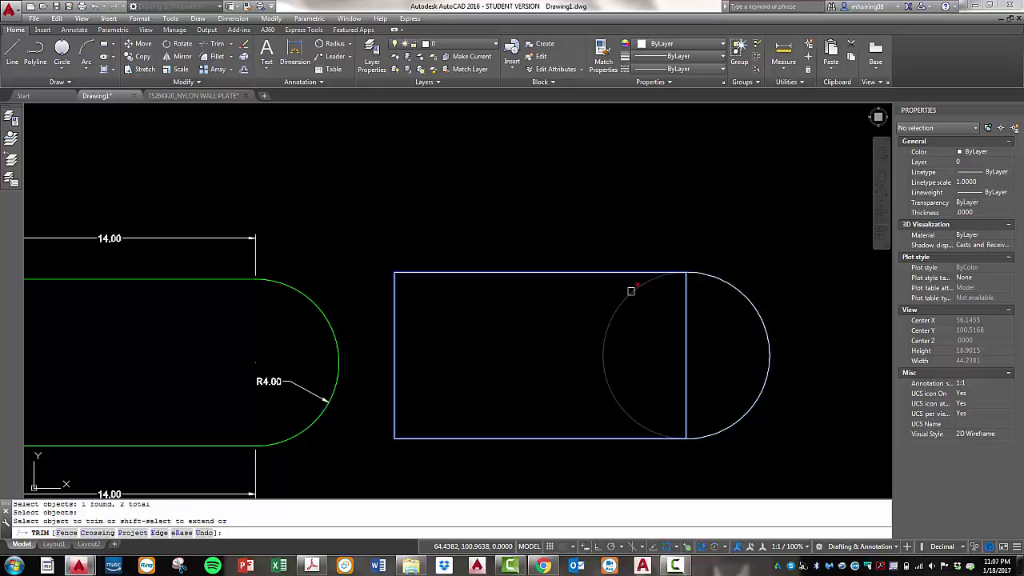
left_click(630, 291)
left_click(686, 302)
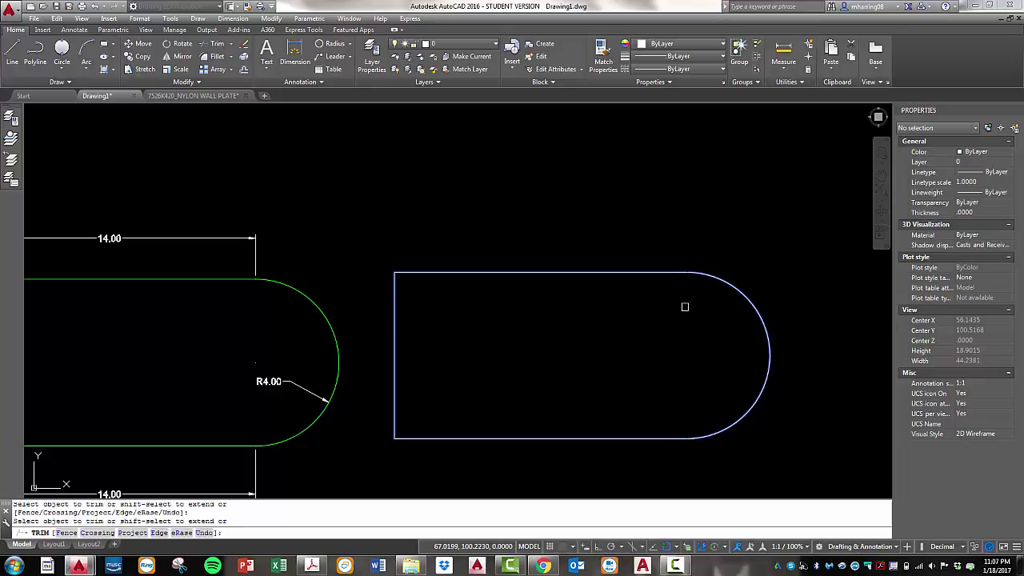
scroll(678, 287, "down", 2)
key("Escape")
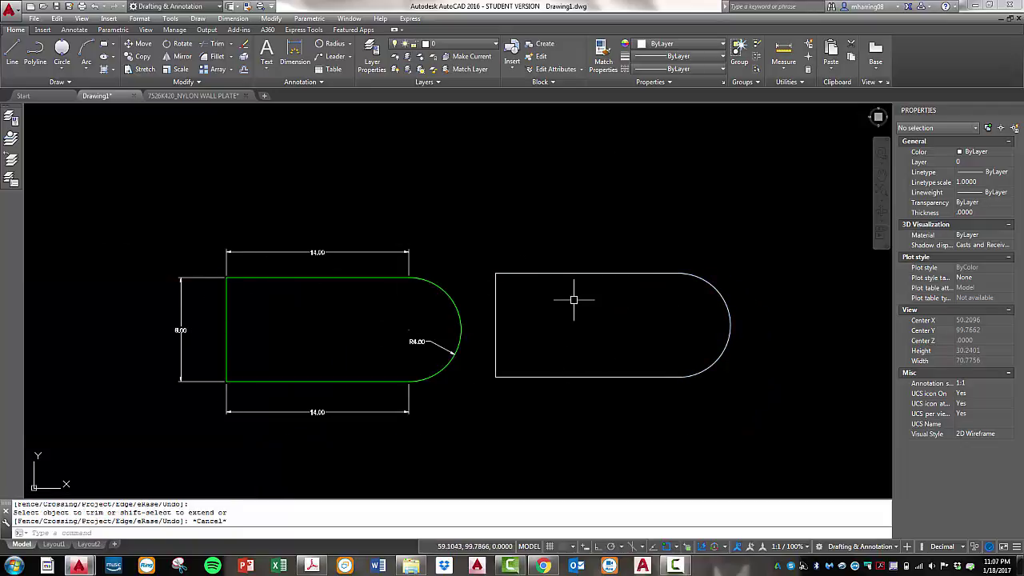
- Change the color of the trimmed rectangle and its end arc to green
left_click(585, 272)
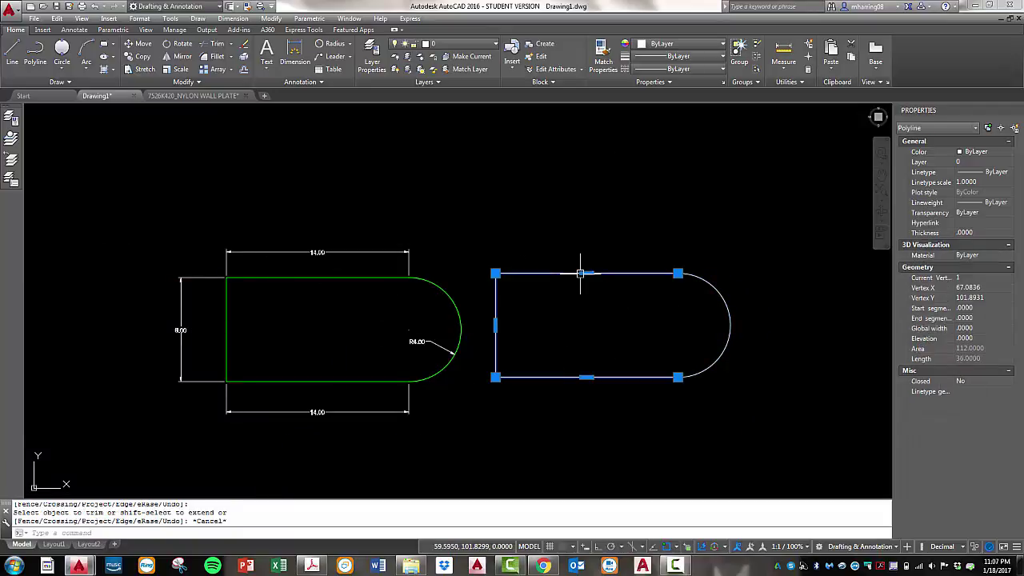
left_click(721, 283)
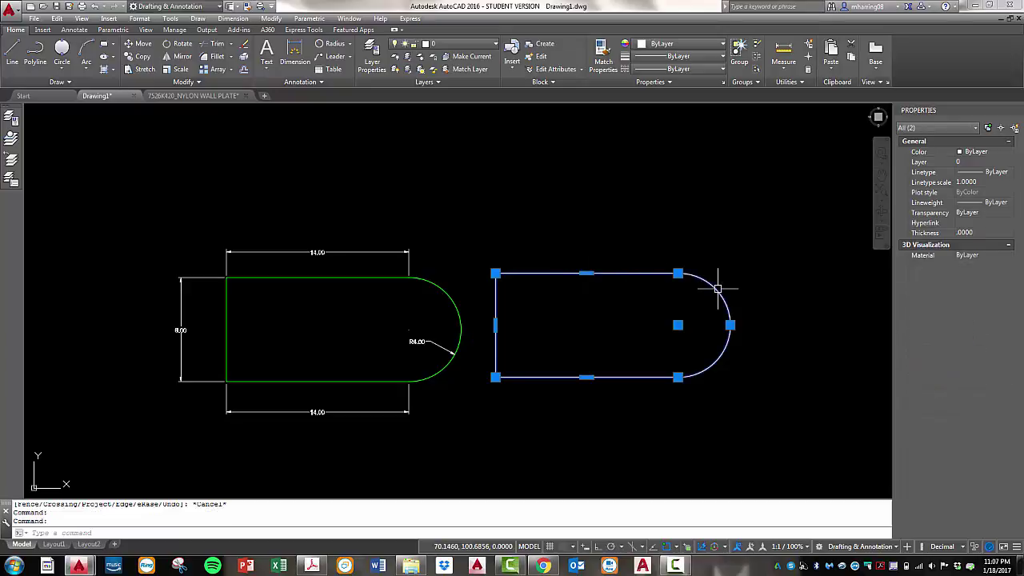
left_click(659, 44)
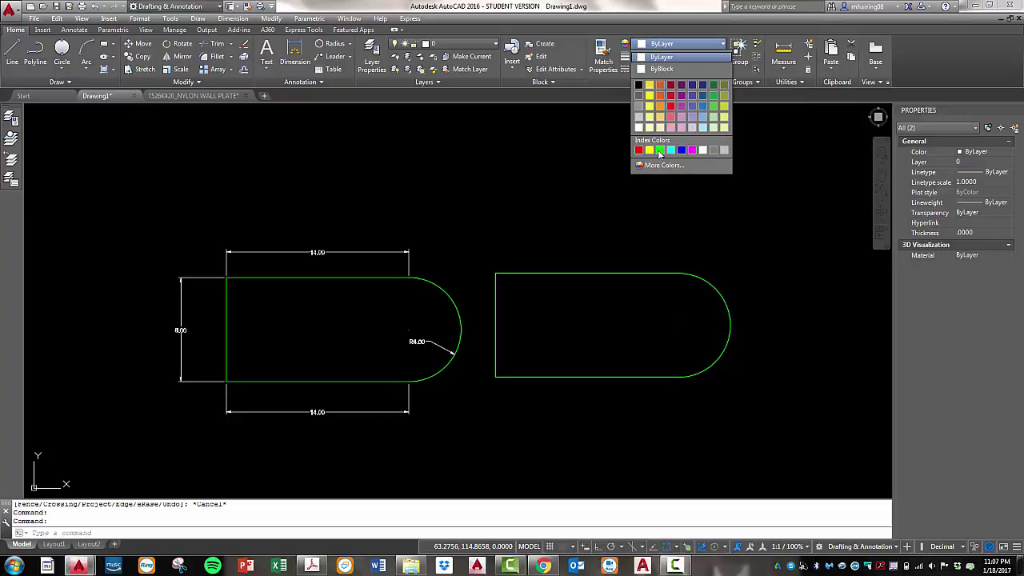
key("Escape")
key("Escape")
- Examine the concentric-circle figure and its radius notes, checking the inner, second and third circles one by one
scroll(676, 222, "down", 5)
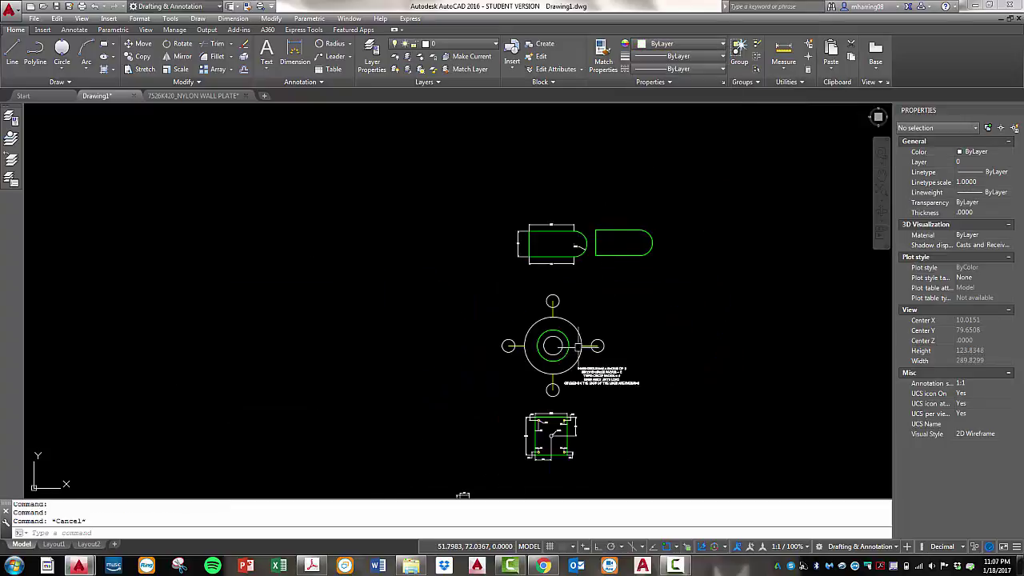
scroll(527, 370, "up", 5)
scroll(532, 319, "down", 4)
scroll(608, 312, "up", 3)
scroll(771, 361, "up", 2)
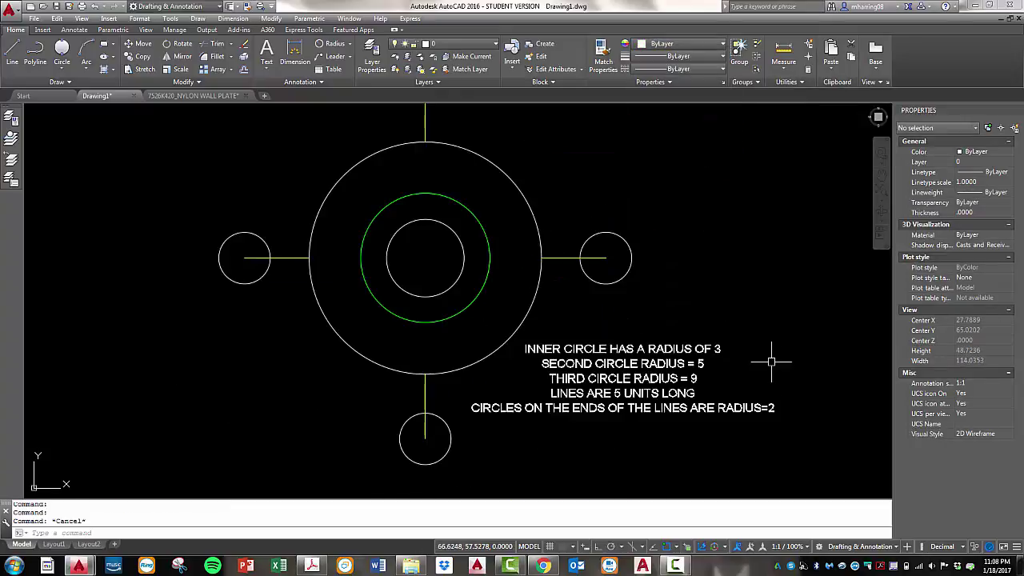
left_click(451, 287)
key("Escape")
left_click(472, 302)
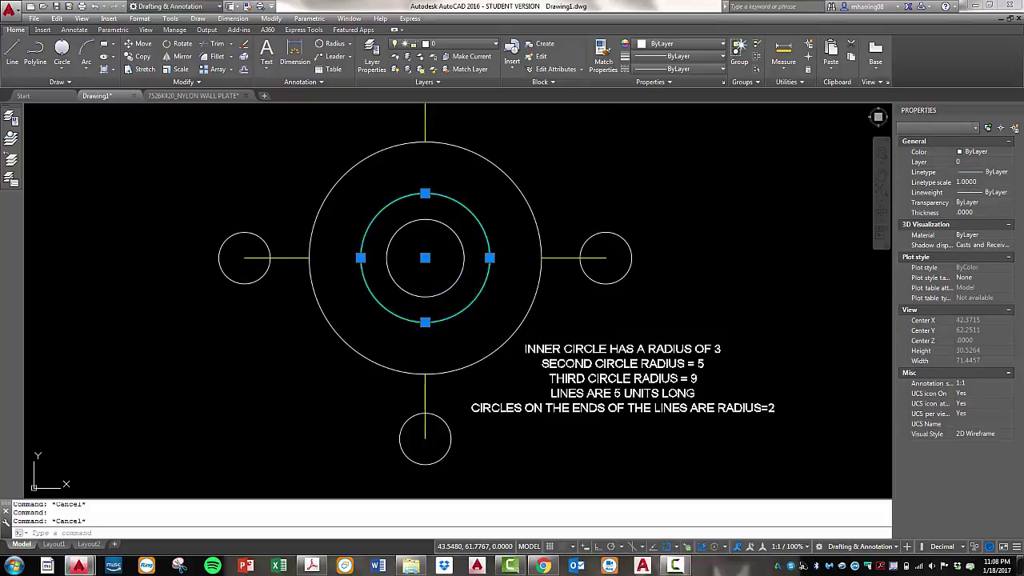
key("Escape")
left_click(488, 353)
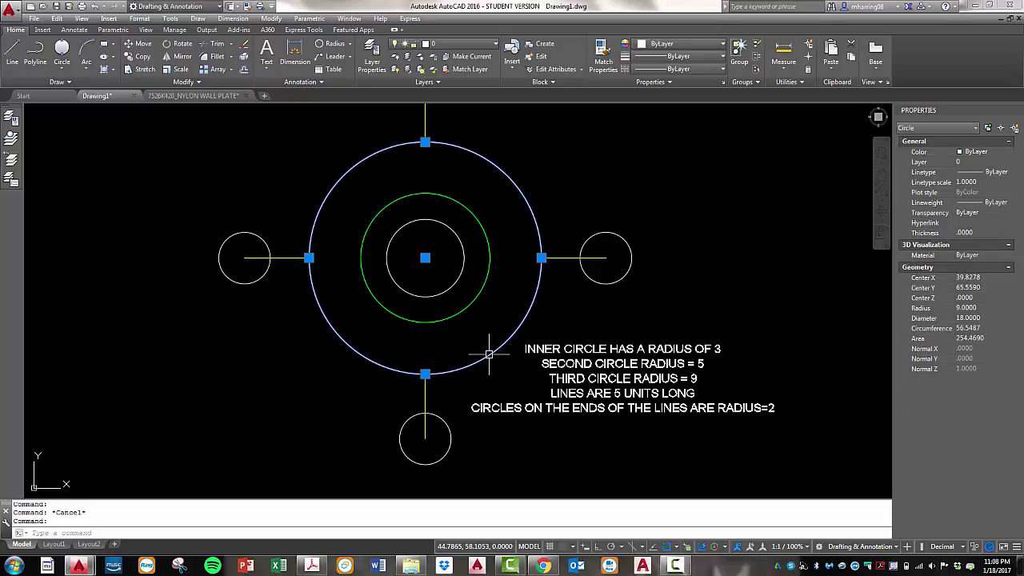
key("Escape")
scroll(232, 336, "down", 2)
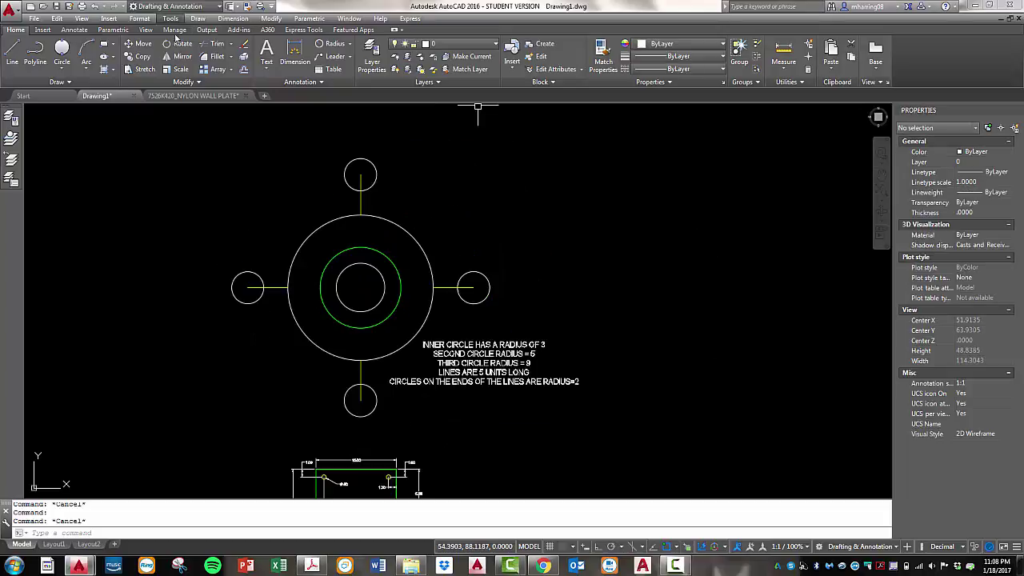
- Draw a circle of radius 3 by center and radius in the empty space to the right of the concentric-circle figure
left_click(67, 70)
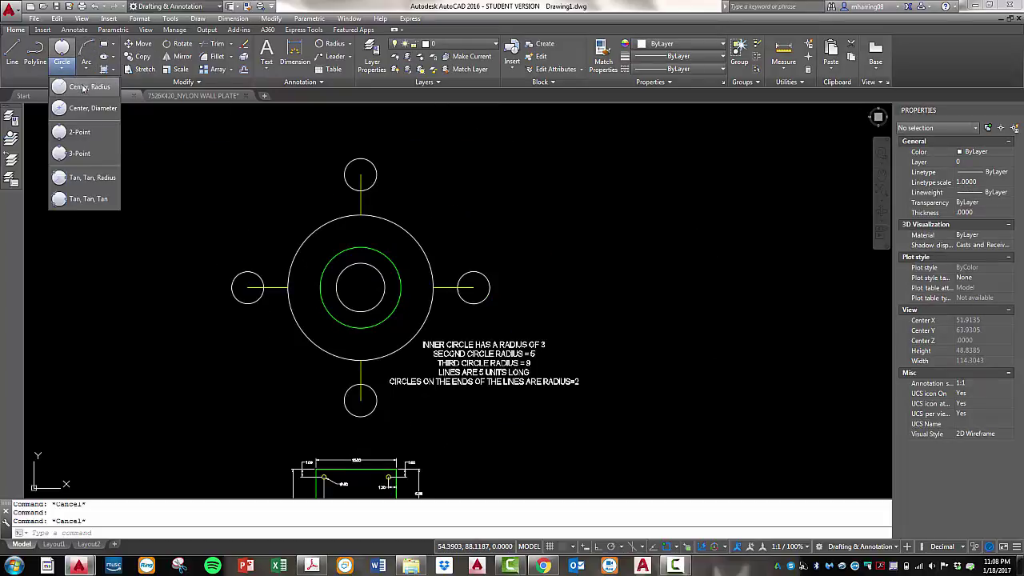
left_click(84, 86)
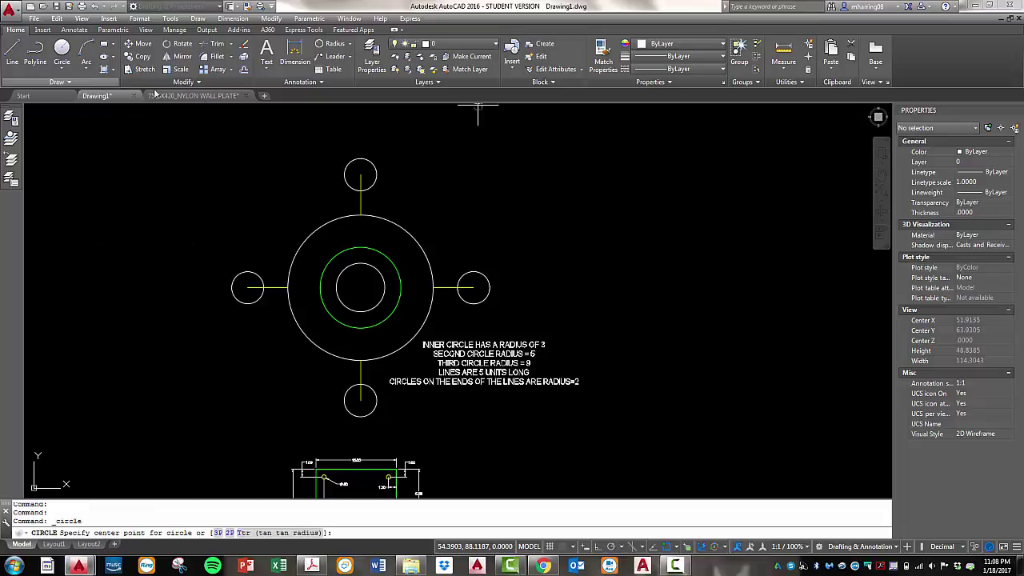
left_click(670, 250)
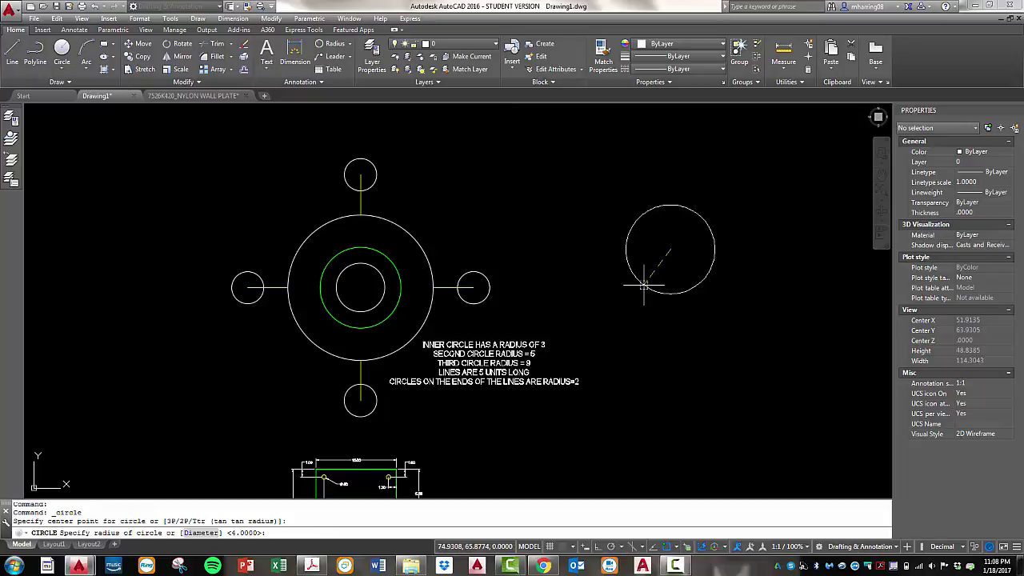
key("Return")
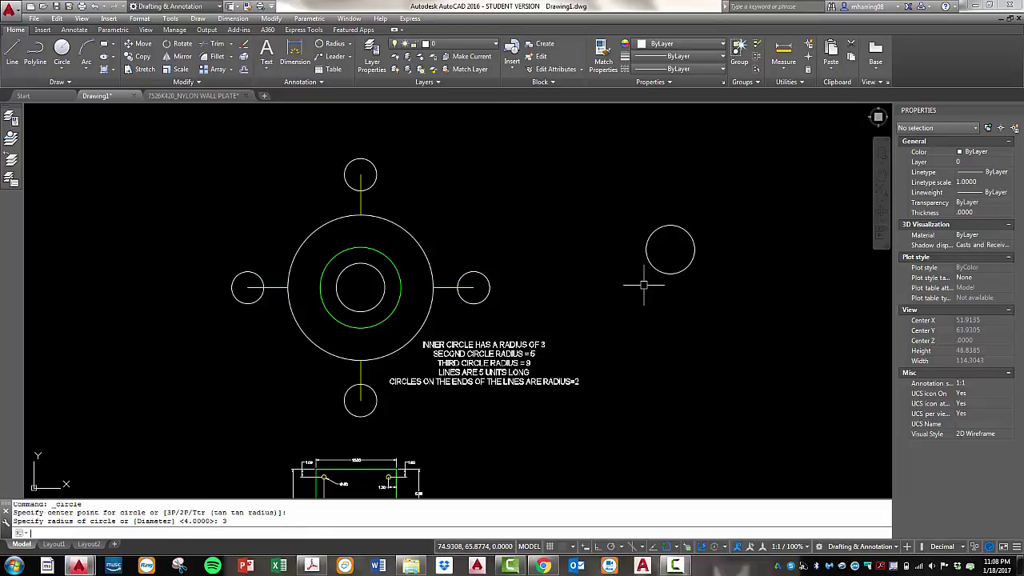
key("Escape")
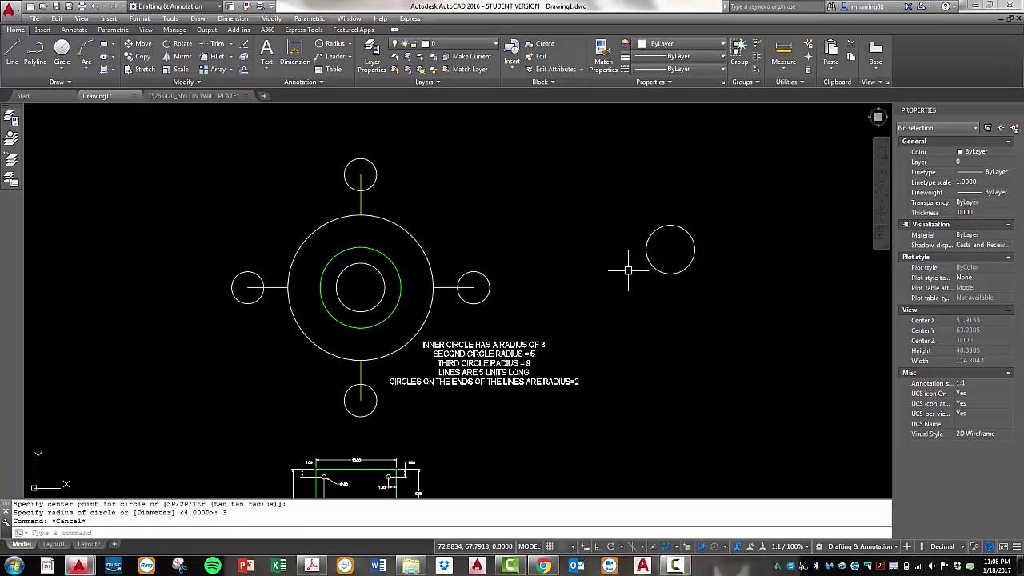
- Draw a second circle of radius 5 concentric with the new radius 3 circle
key("Return")
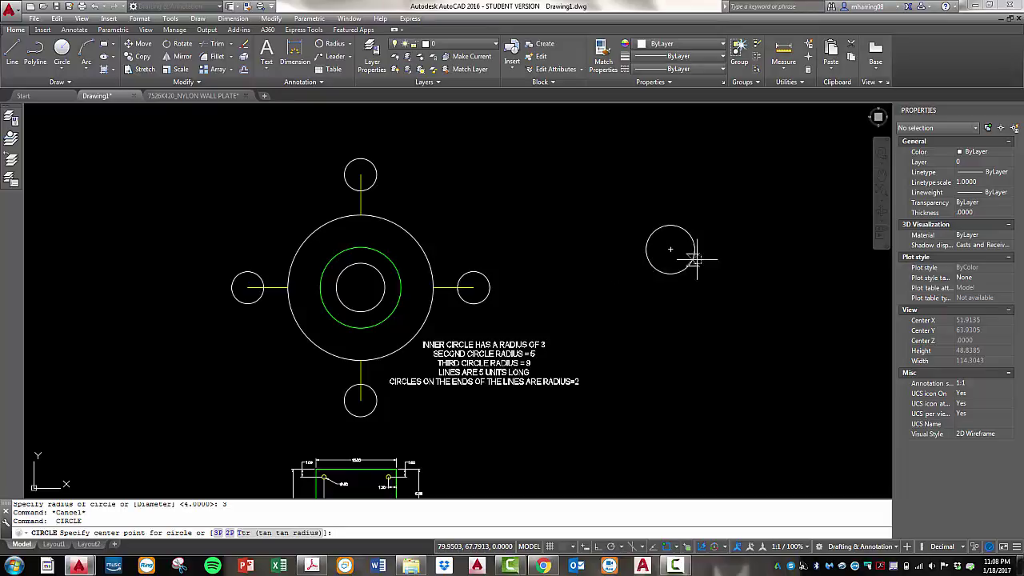
scroll(695, 257, "up", 4)
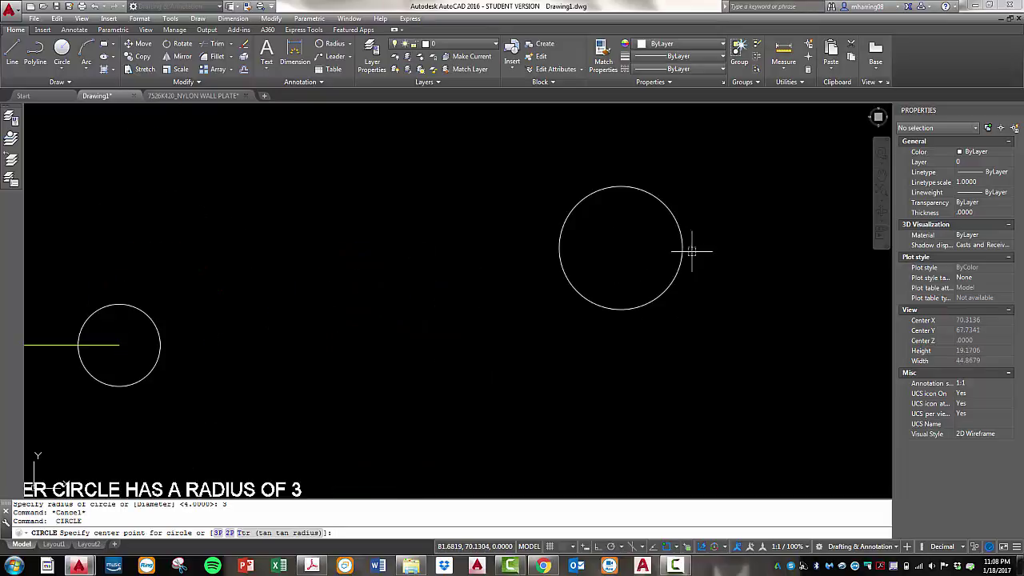
left_click(620, 249)
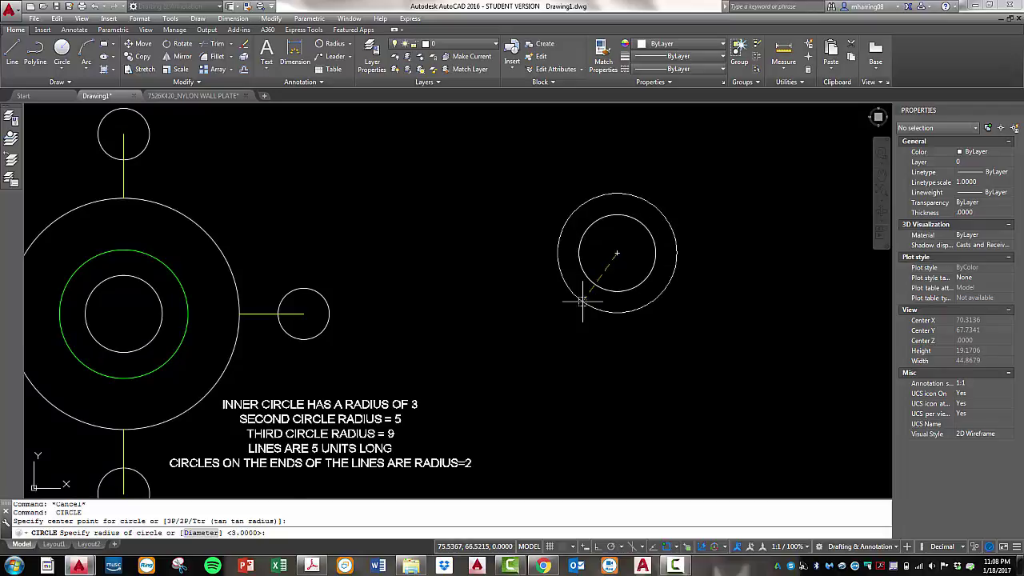
type("5")
key("Return")
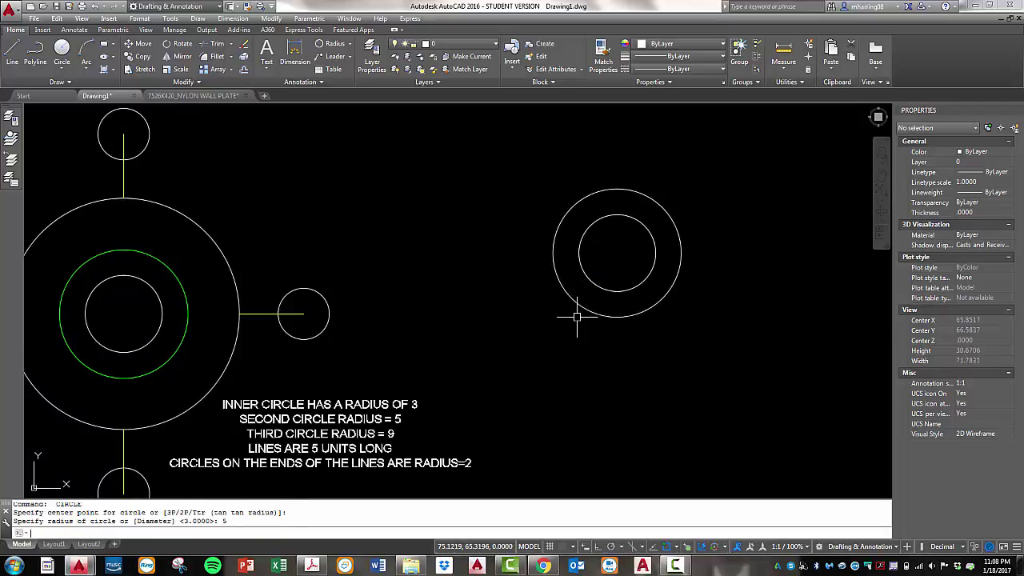
- Draw a third circle of radius 9 concentric with the new radius 3 and radius 5 circles
key("Escape")
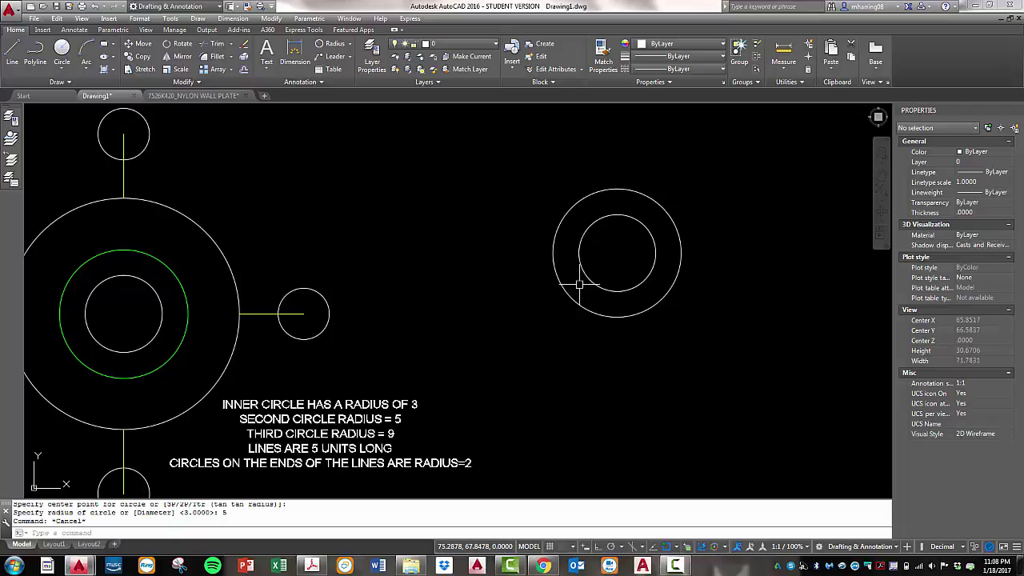
key("Return")
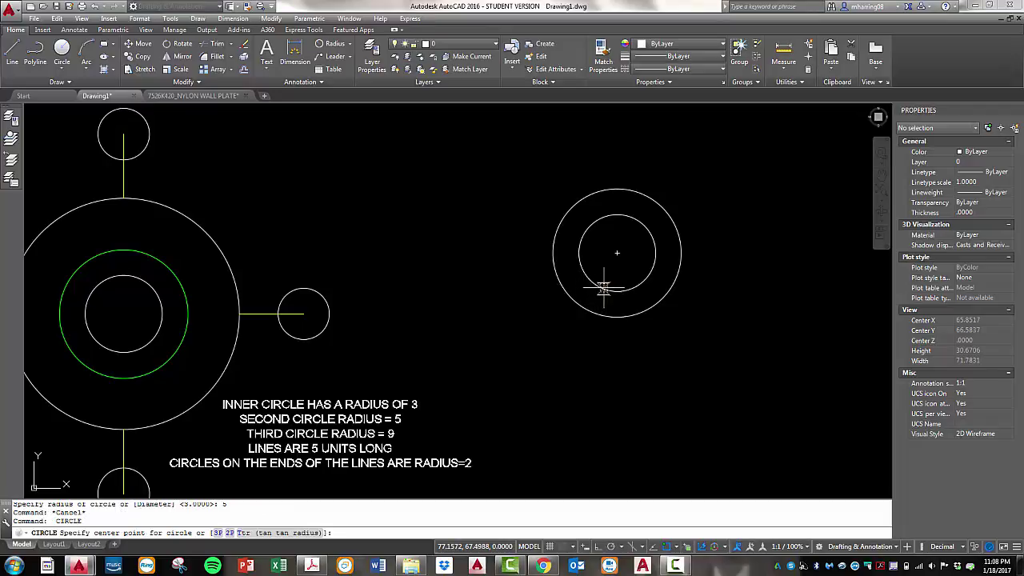
left_click(617, 253)
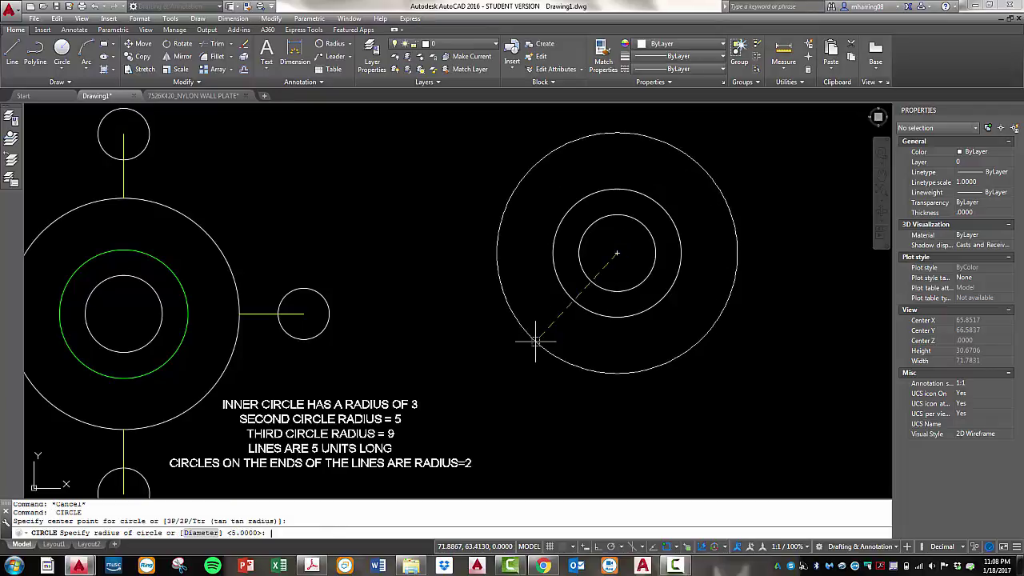
key("Return")
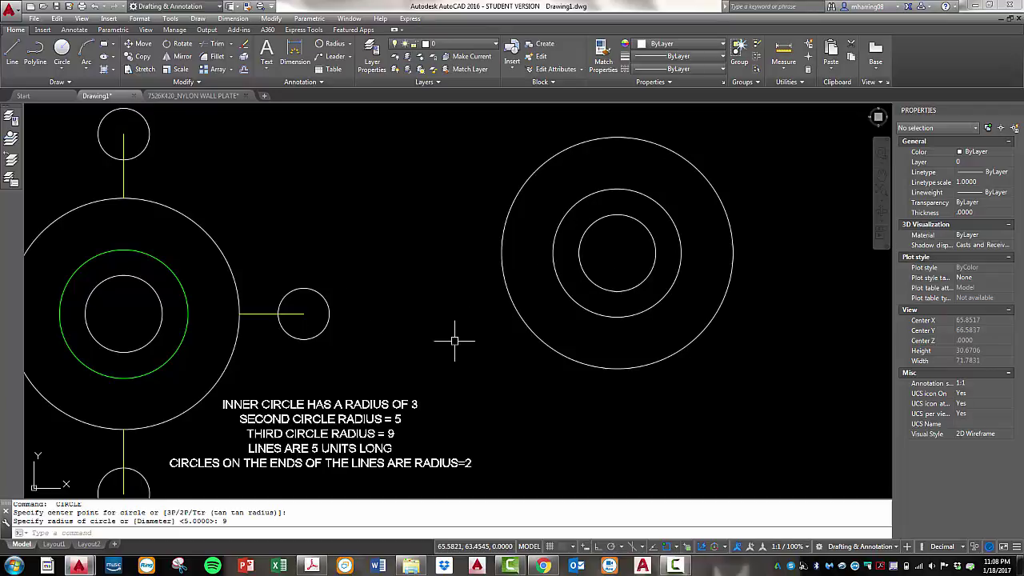
- With Ortho on, draw a horizontal line 5 units long outward from the right quadrant of the new radius 9 circle
left_click(260, 313)
key("Escape")
key("Escape")
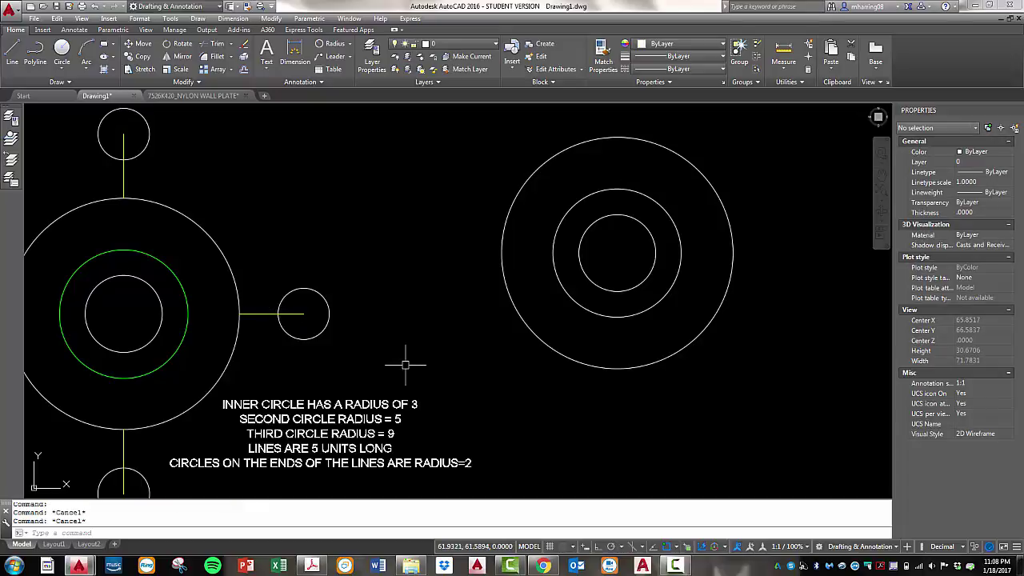
left_click(13, 54)
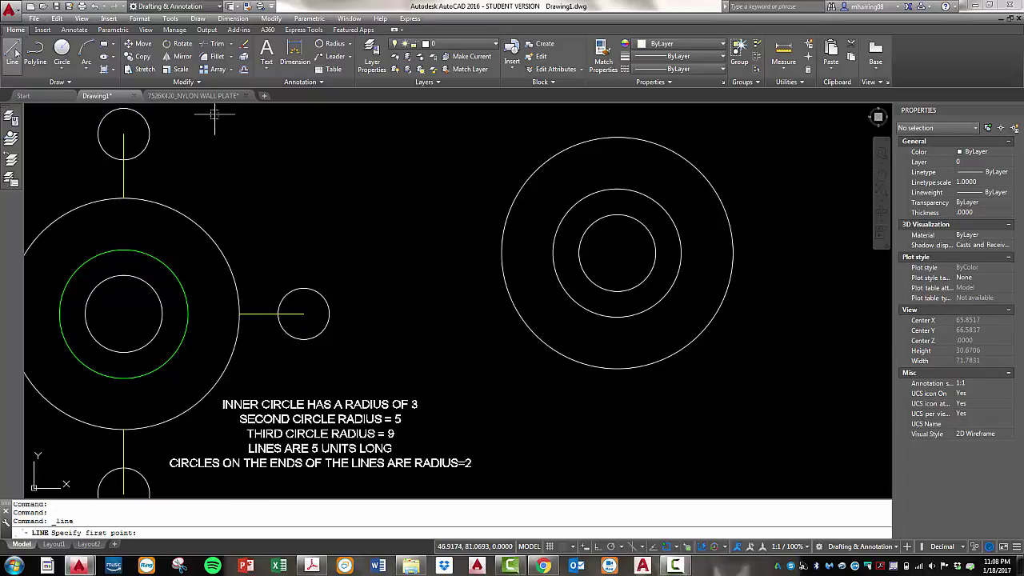
left_click(732, 252)
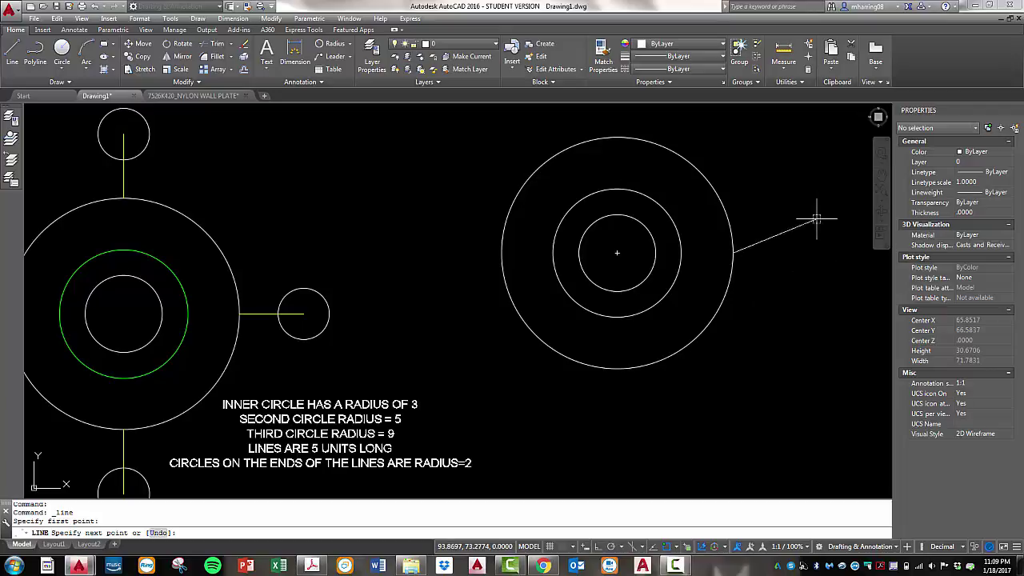
key("F8")
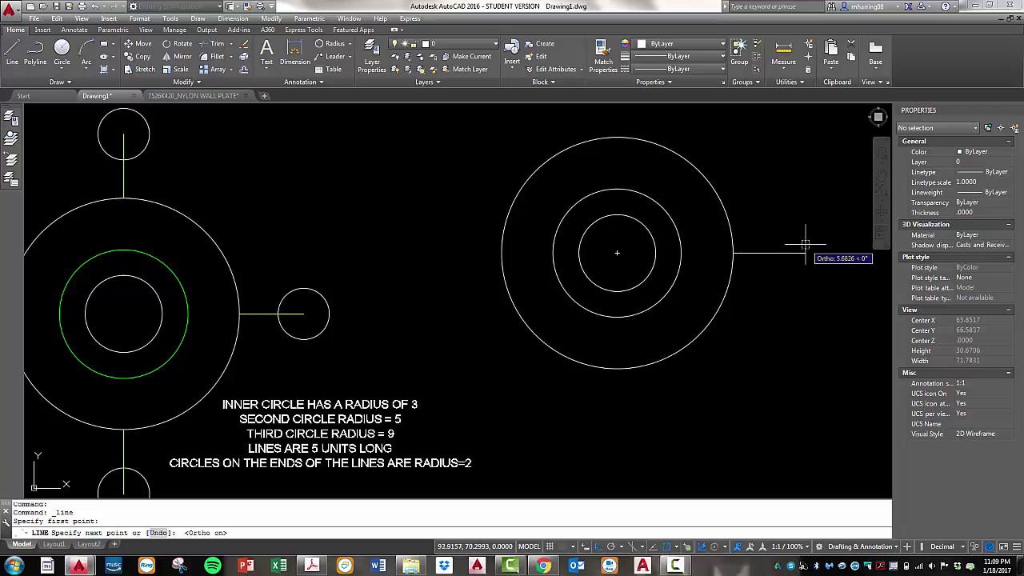
type("5")
key("Return")
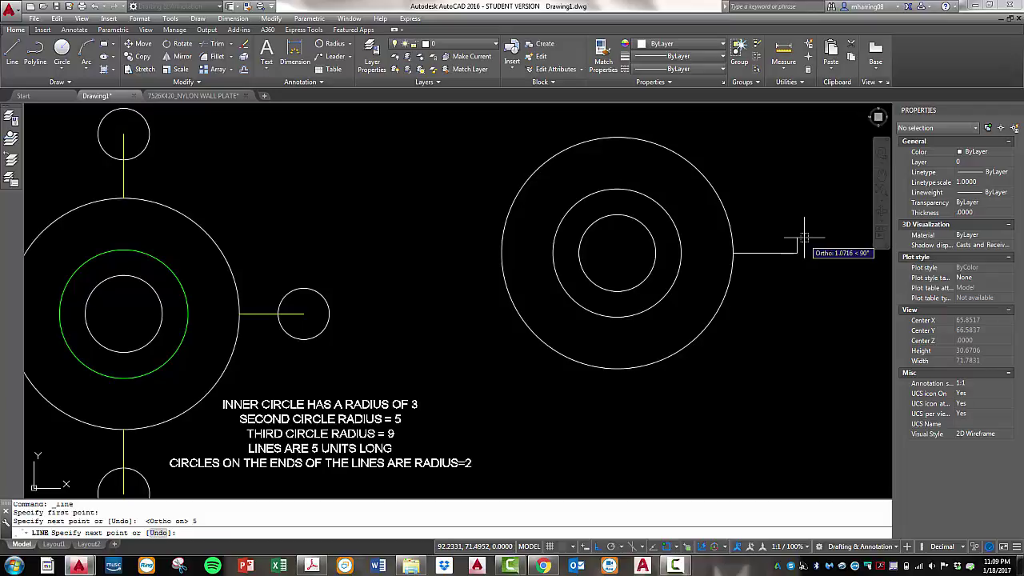
key("Escape")
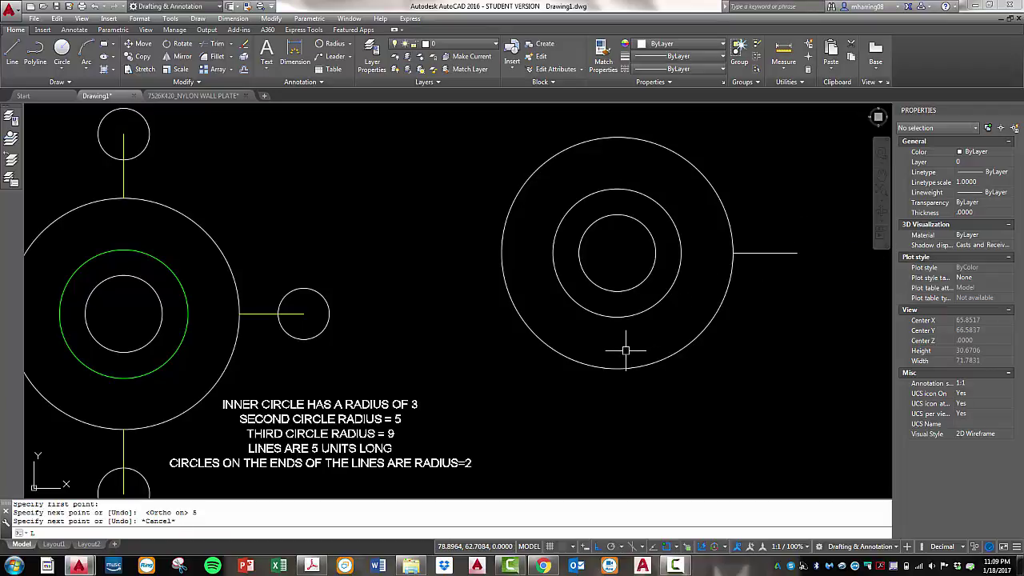
- Draw a vertical line 5 units long downward from the bottom quadrant of the new radius 9 circle
key("Return")
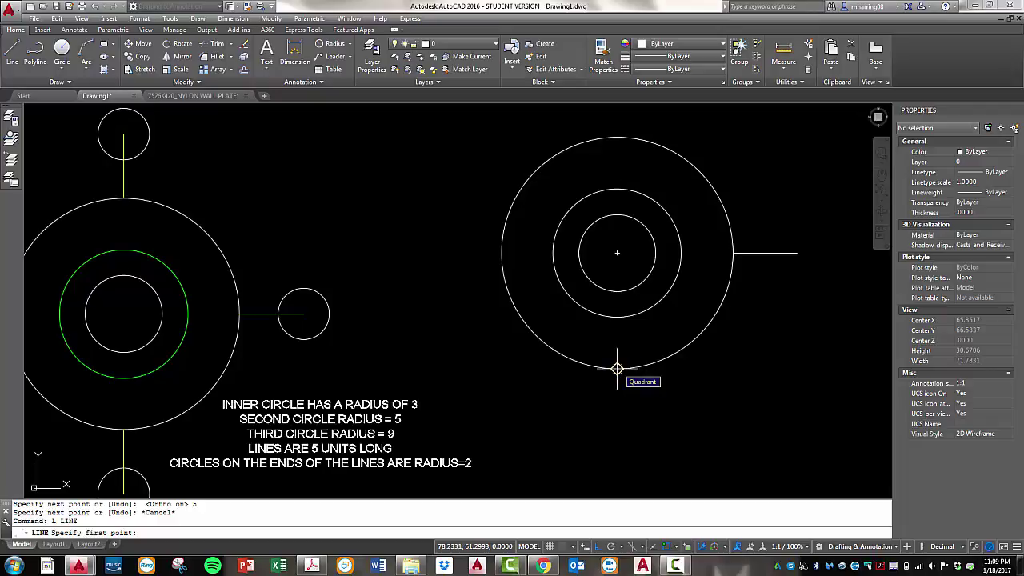
left_click(617, 369)
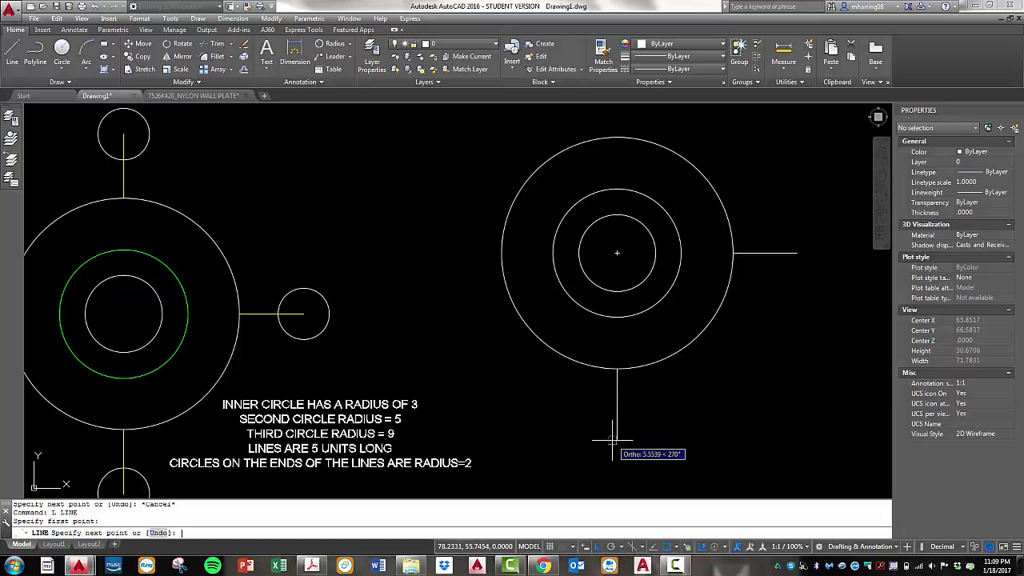
type("5")
key("Return")
key("Escape")
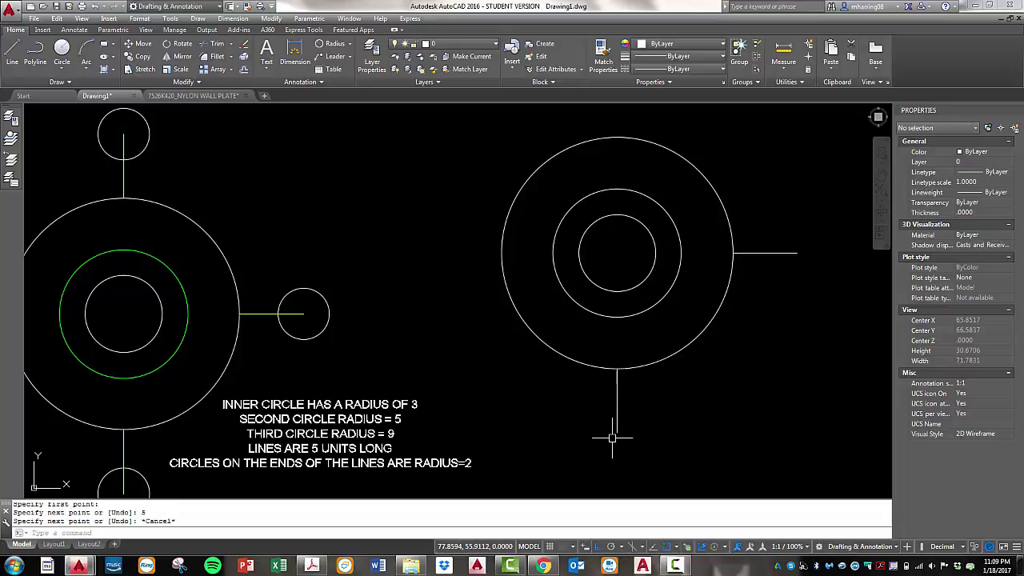
key("Escape")
- Draw a horizontal line 5 units long outward from the left quadrant of the new radius 9 circle
key("Return")
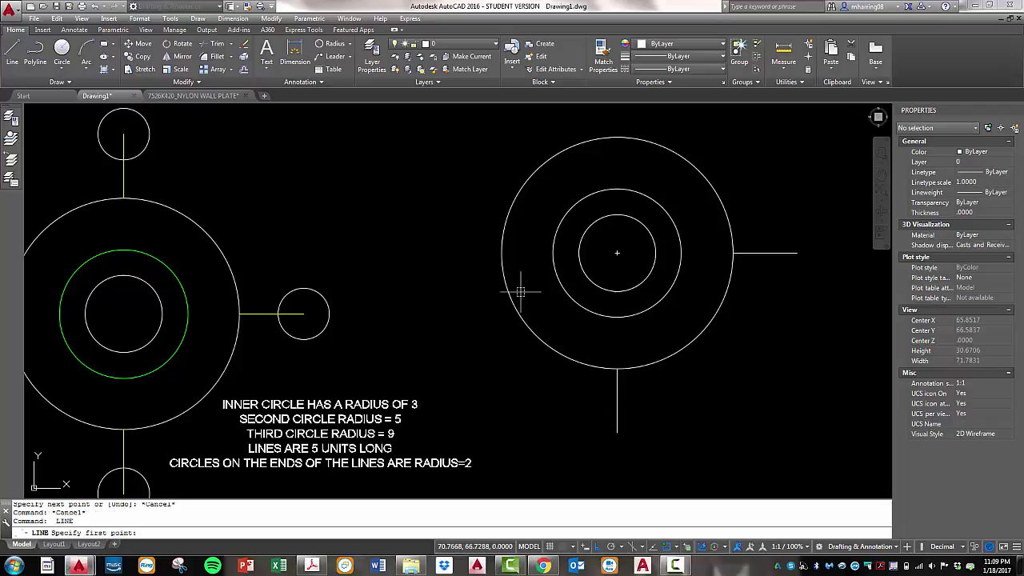
left_click(501, 252)
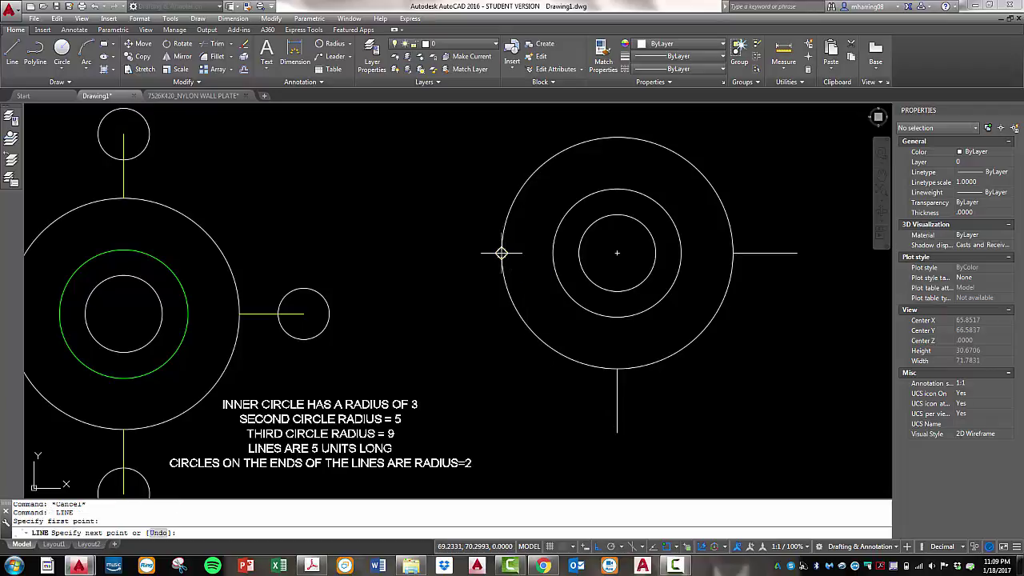
type("5")
key("Return")
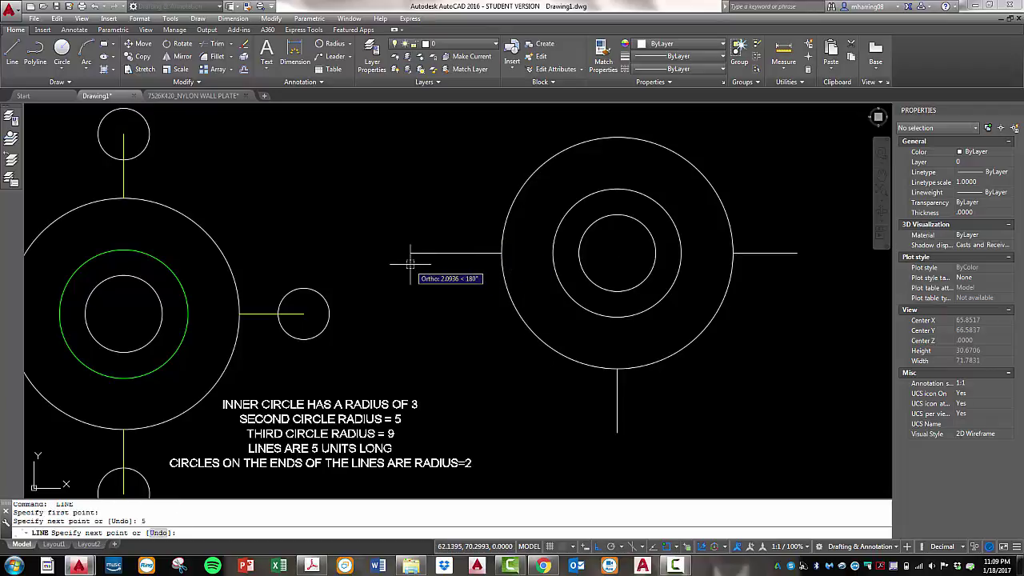
key("Escape")
- Draw a vertical line 5 units long upward from the top quadrant of the new radius 9 circle
scroll(411, 264, "down", 4)
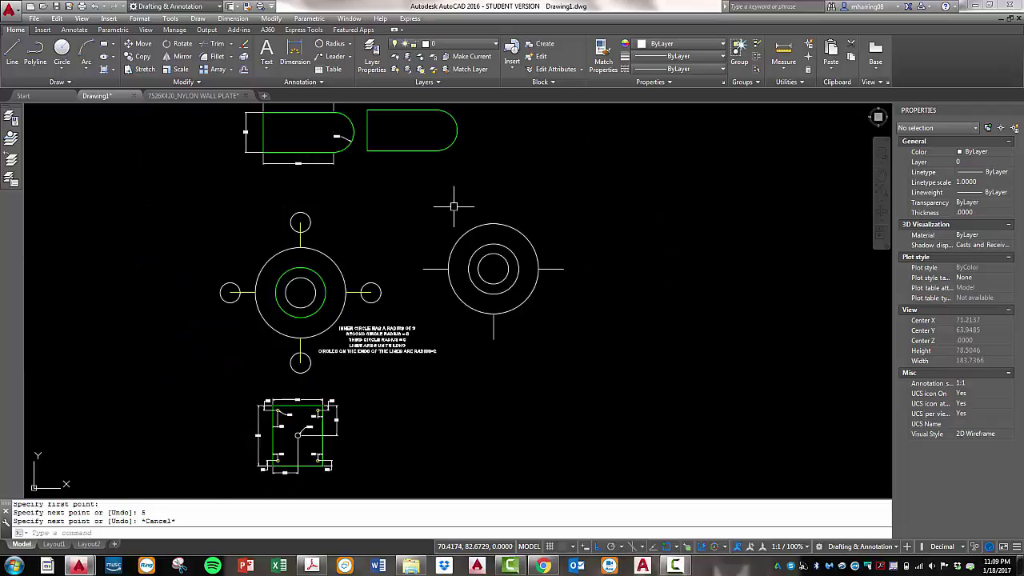
scroll(486, 198, "up", 4)
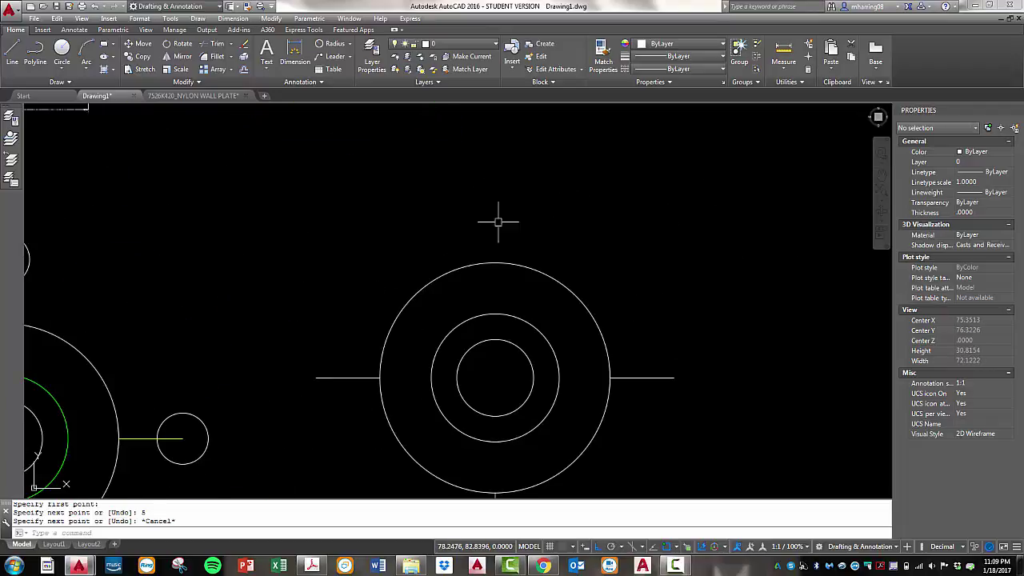
type("l")
key("Return")
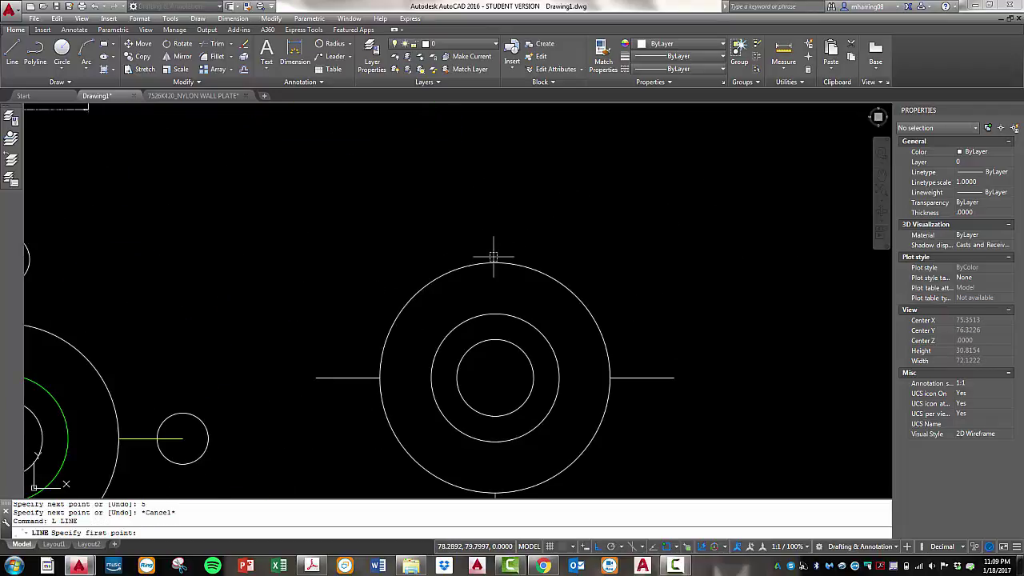
left_click(488, 262)
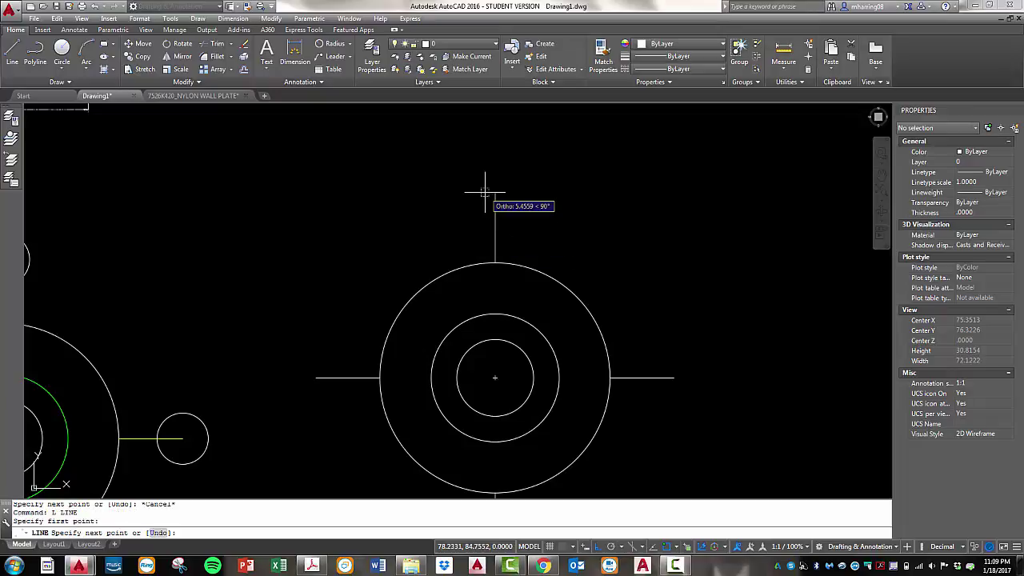
type("5")
key("Return")
scroll(487, 194, "down", 4)
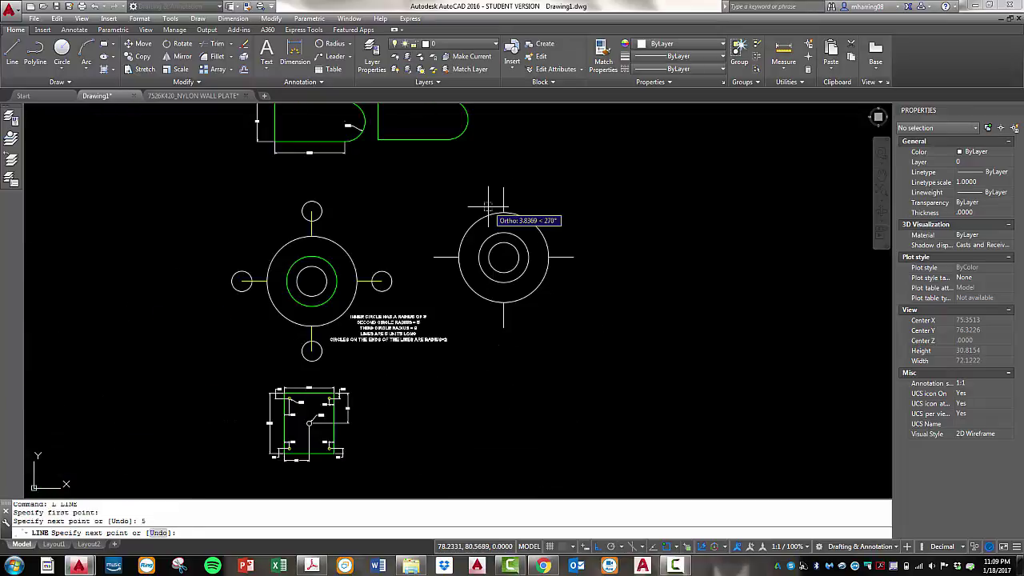
key("Escape")
- Draw a circle of radius 2 by center and radius, centered on the outer end of the new figure's right-hand line
scroll(397, 284, "up", 4)
left_click(383, 284)
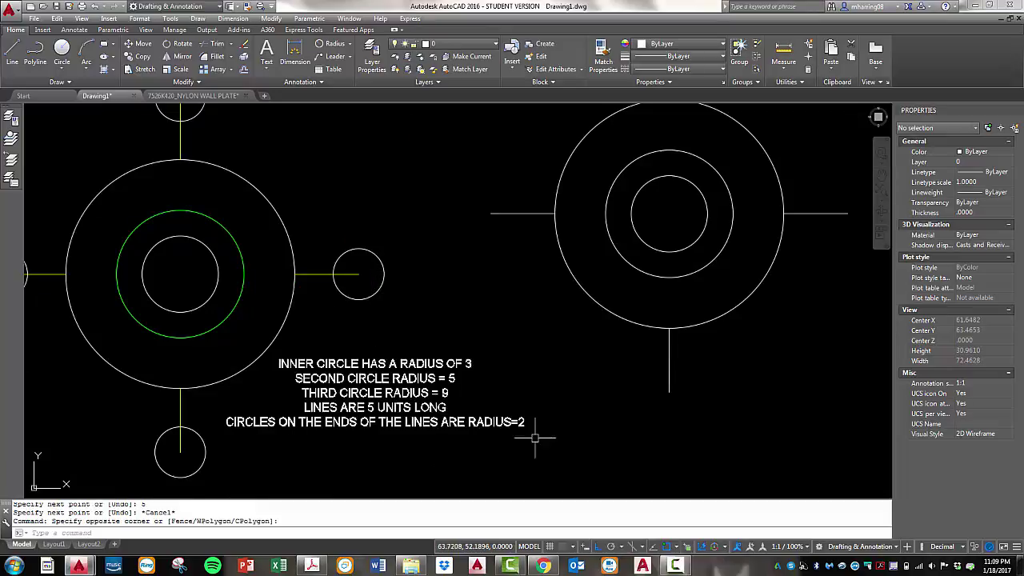
scroll(512, 422, "down", 5)
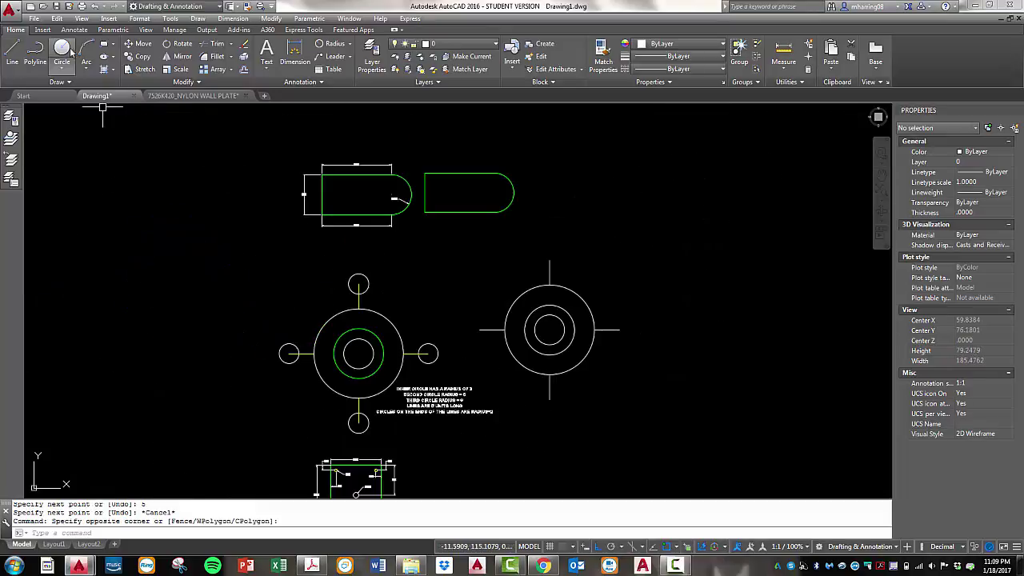
left_click(60, 71)
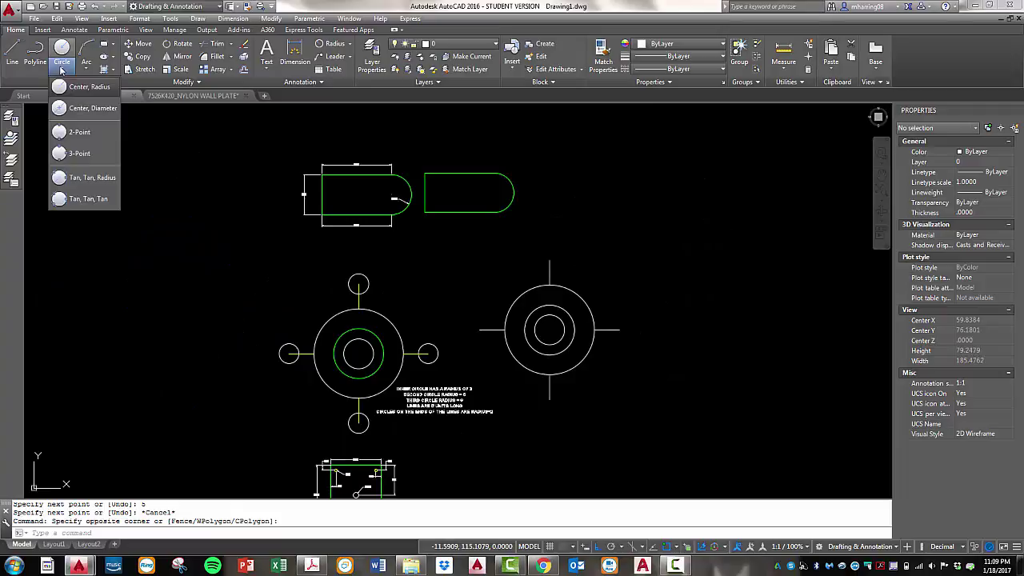
left_click(92, 104)
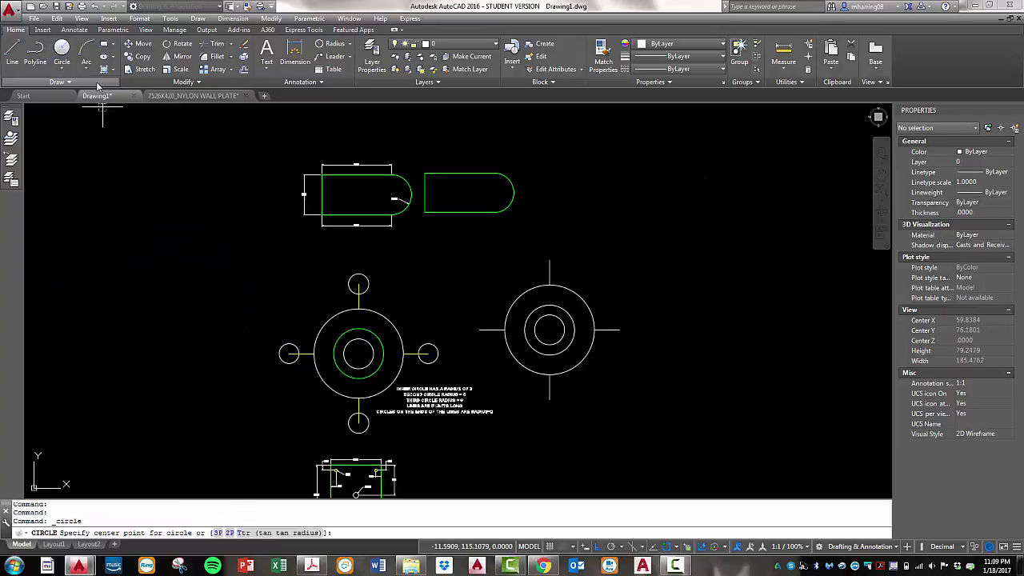
left_click(619, 330)
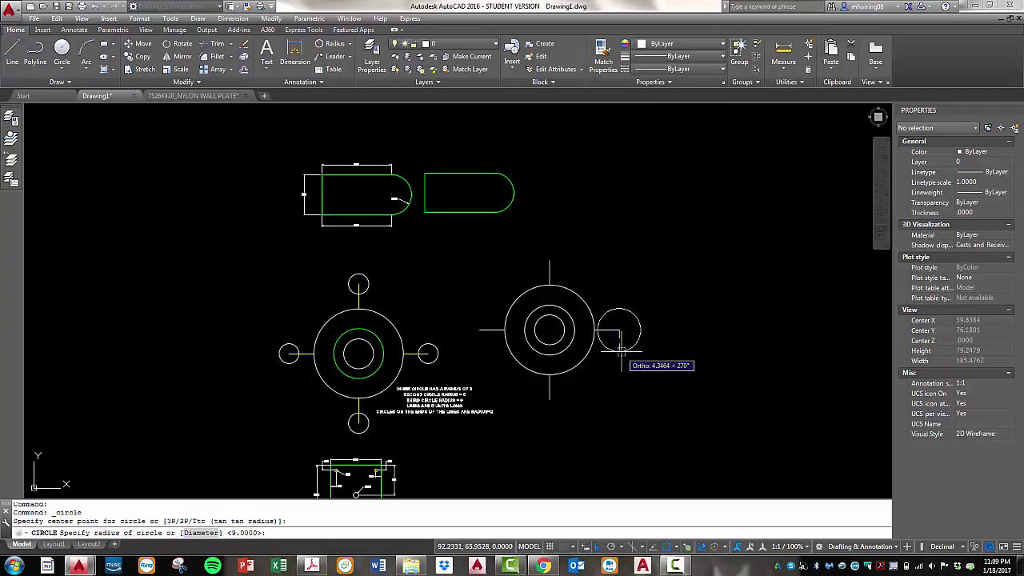
type("2")
key("Return")
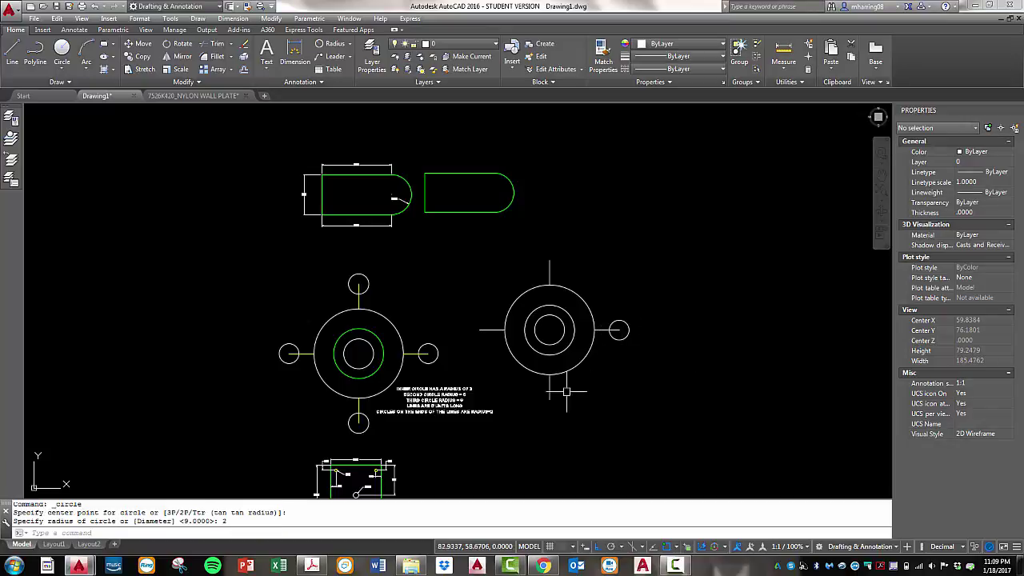
- Draw circles of radius 2 centered on the outer ends of the new figure's lower, left and upper lines
key("Return")
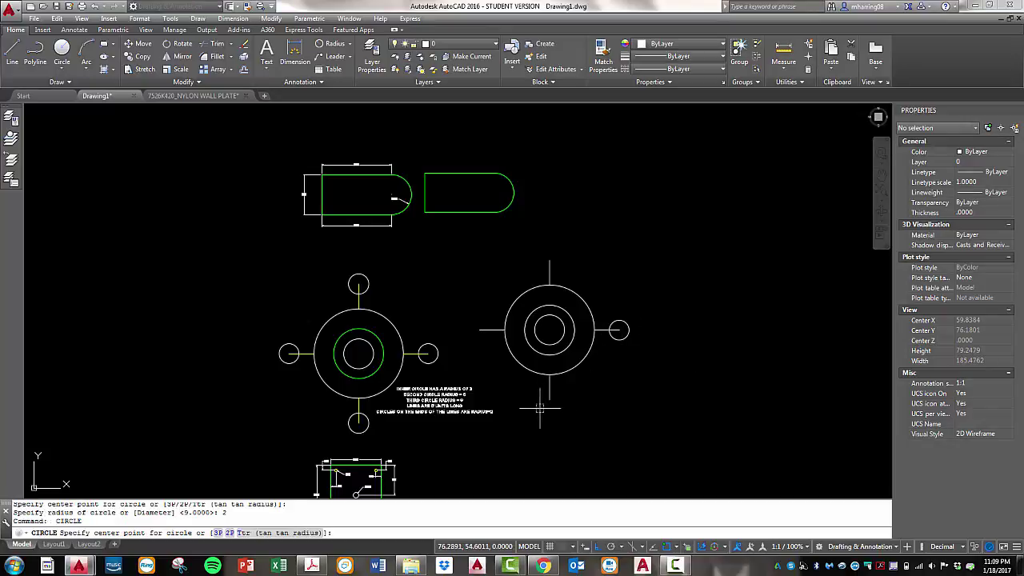
left_click(550, 399)
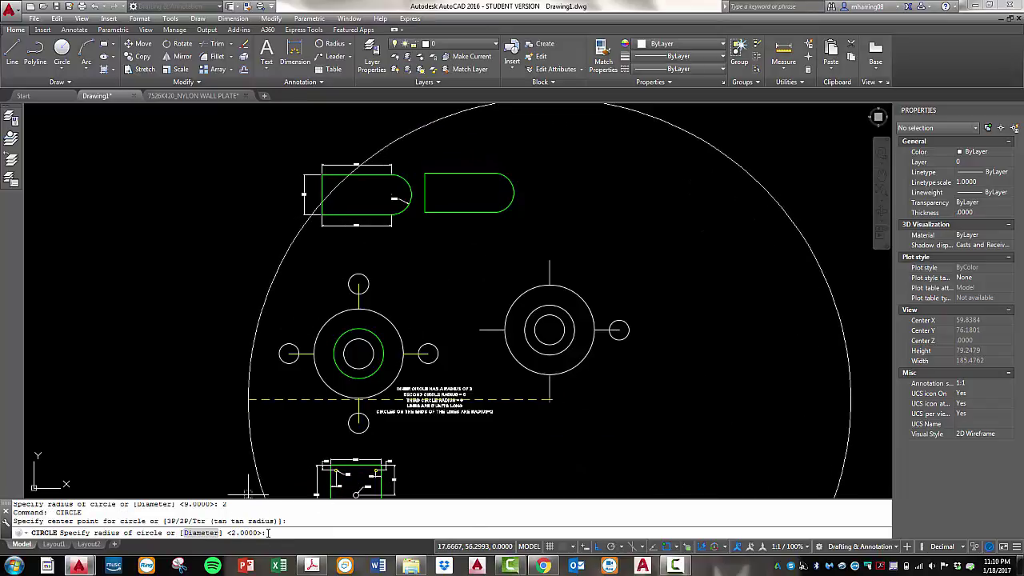
key("Return")
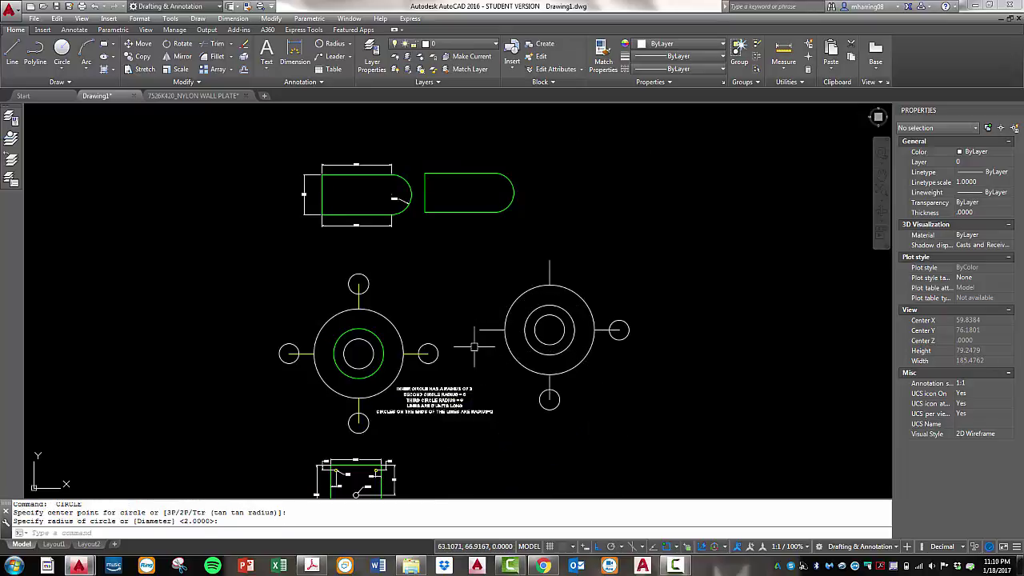
key("Return")
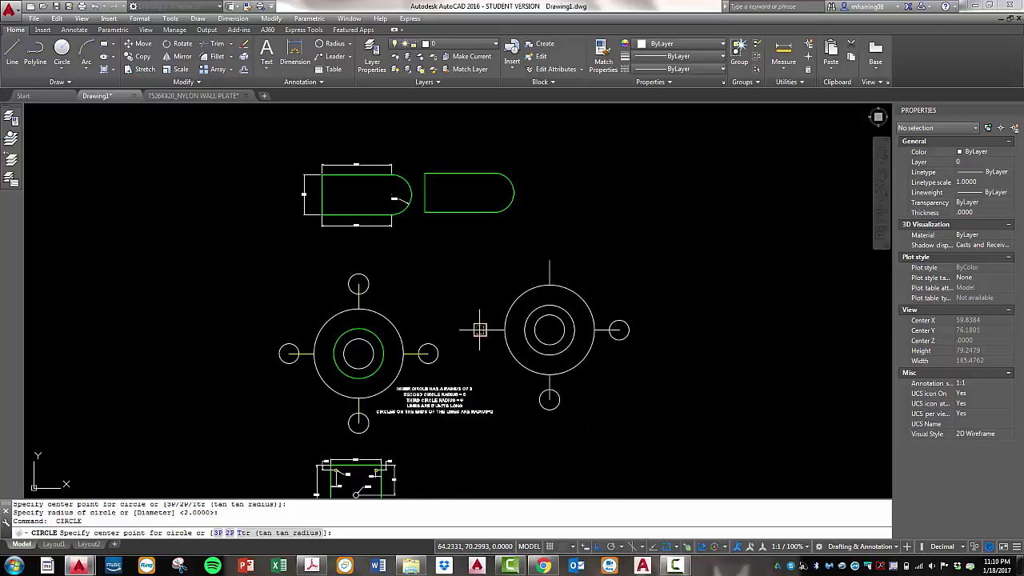
left_click(480, 330)
key("Return")
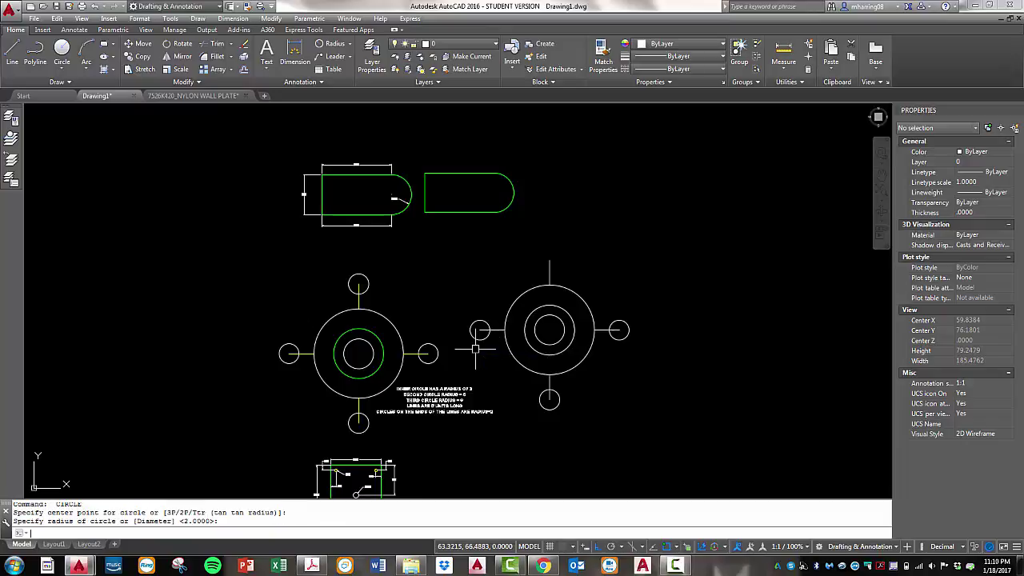
key("Return")
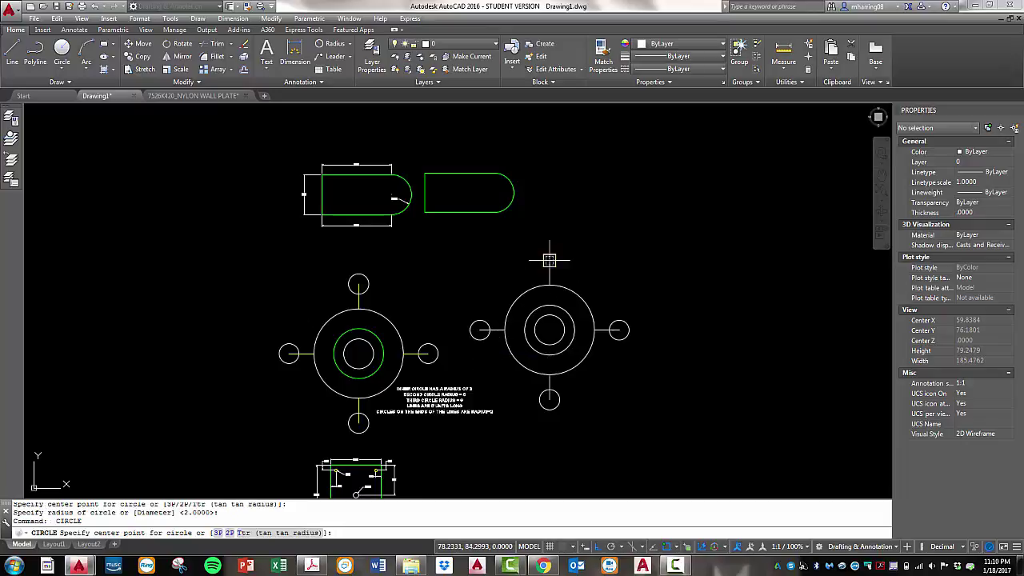
left_click(548, 260)
key("Return")
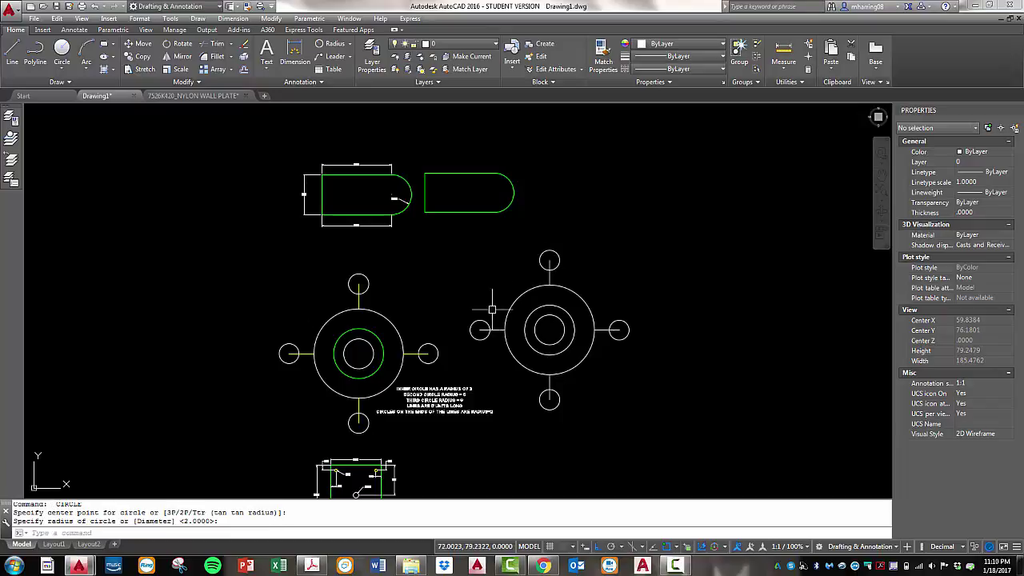
- Change the color of the new figure's radius 5 circle to green
left_click(560, 308)
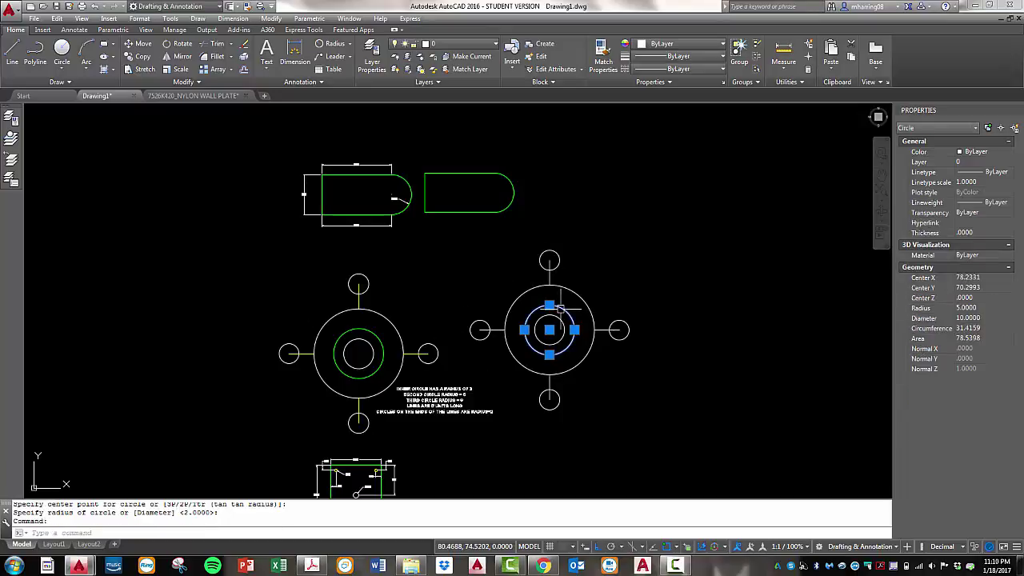
left_click(680, 49)
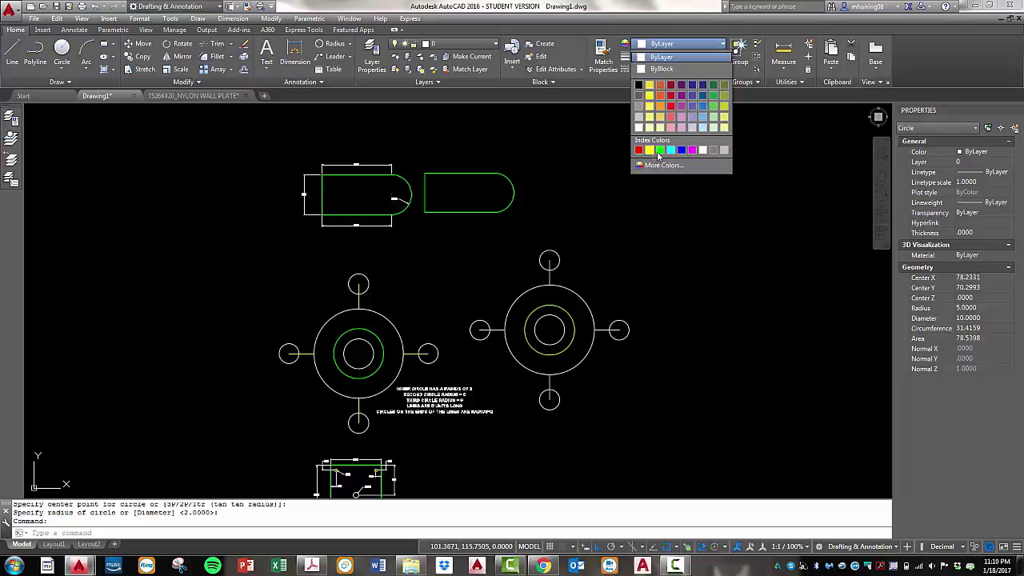
left_click(658, 151)
key("Escape")
- Change the color of the new figure's four 5-unit lines to yellow
scroll(547, 299, "up", 2)
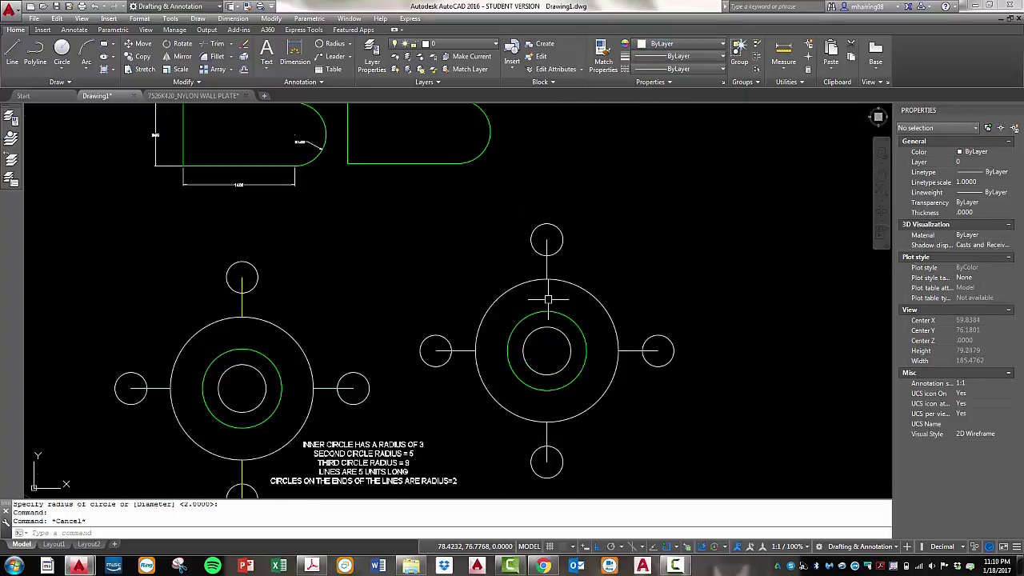
scroll(548, 299, "up", 2)
left_click(545, 232)
left_click(499, 249)
left_click(423, 373)
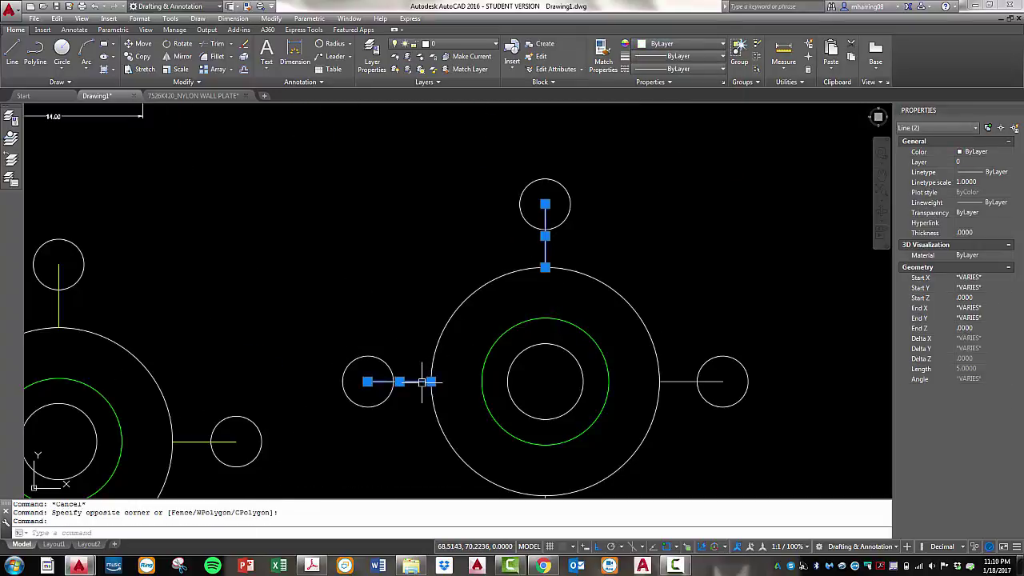
left_click(689, 381)
scroll(632, 292, "down", 2)
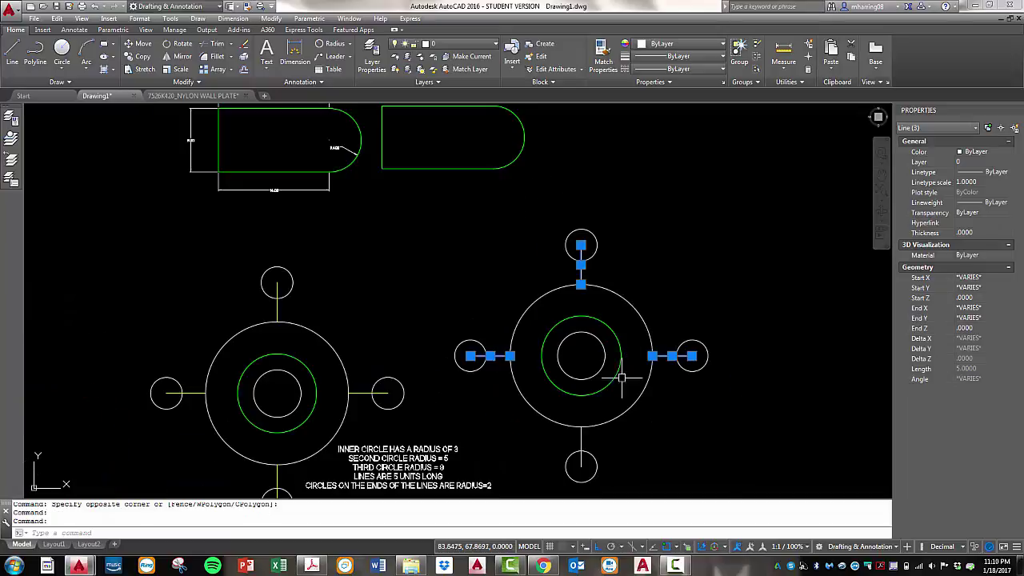
scroll(584, 428, "up", 3)
left_click(581, 422)
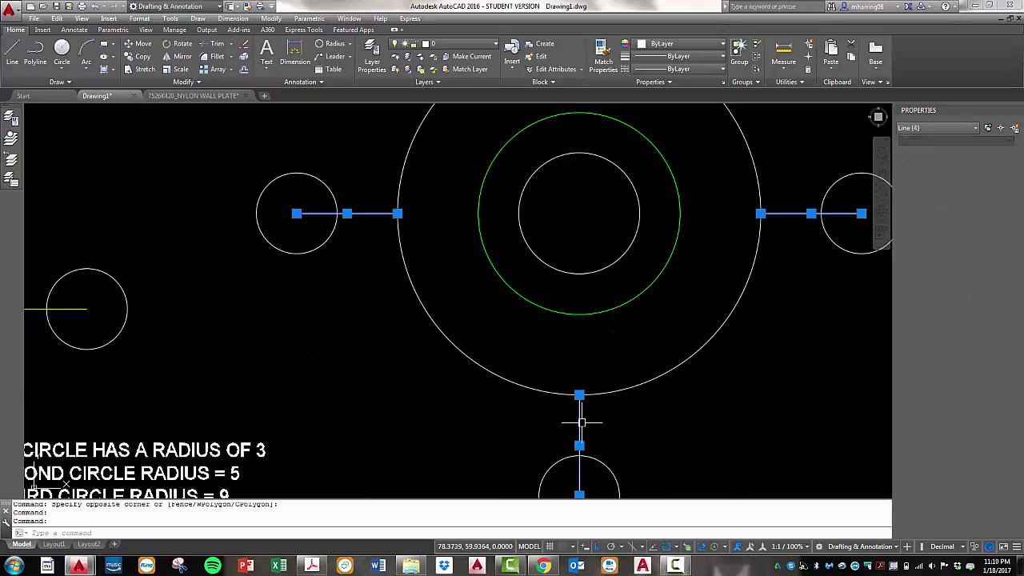
scroll(540, 421, "down", 3)
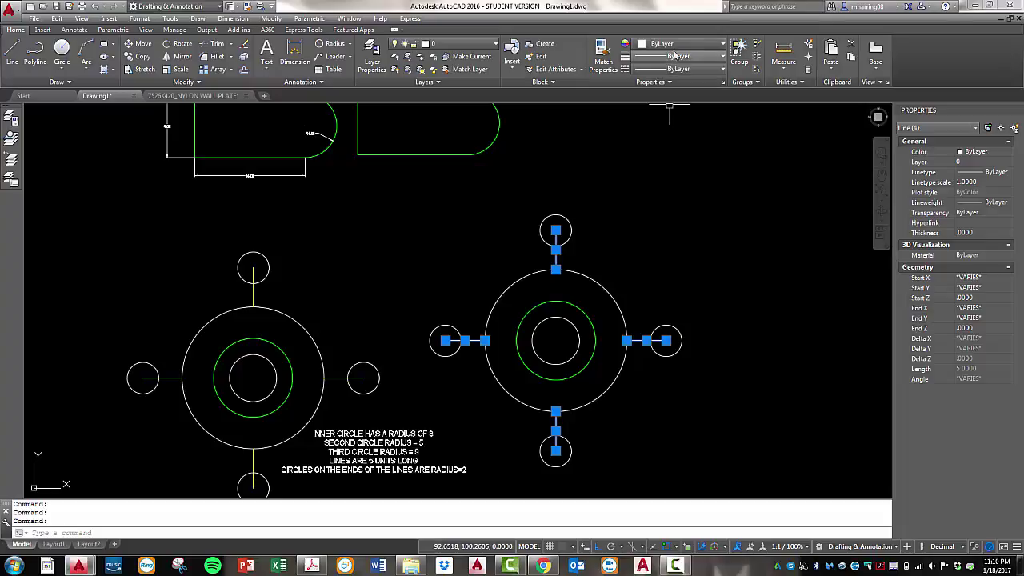
left_click(680, 43)
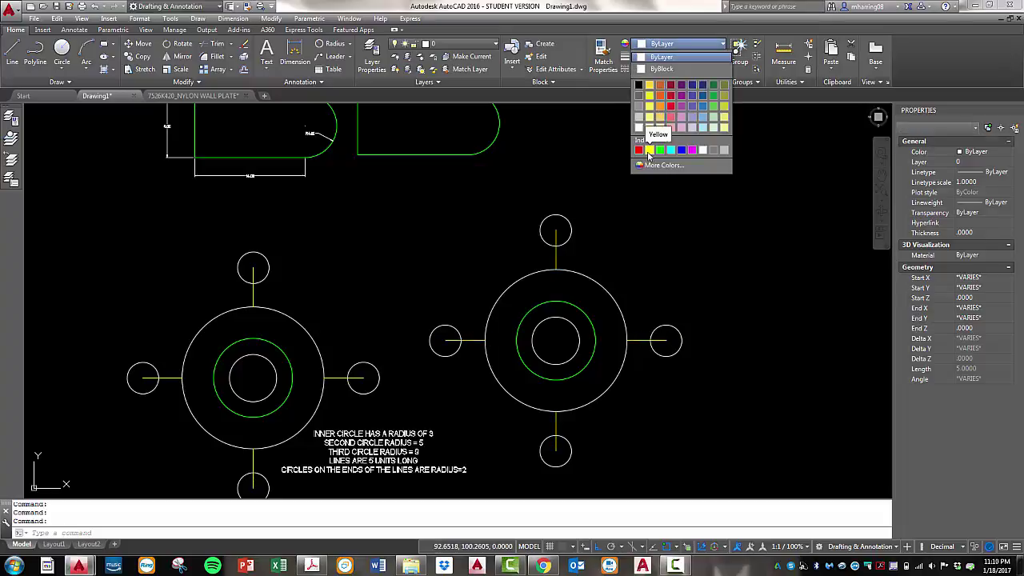
left_click(649, 150)
key("Escape")
- Draw a closed rectangle with lines, 10 units wide and 12 units high, to the right of the dimensioned plate
scroll(677, 155, "down", 3)
scroll(614, 303, "down", 2)
scroll(615, 303, "up", 6)
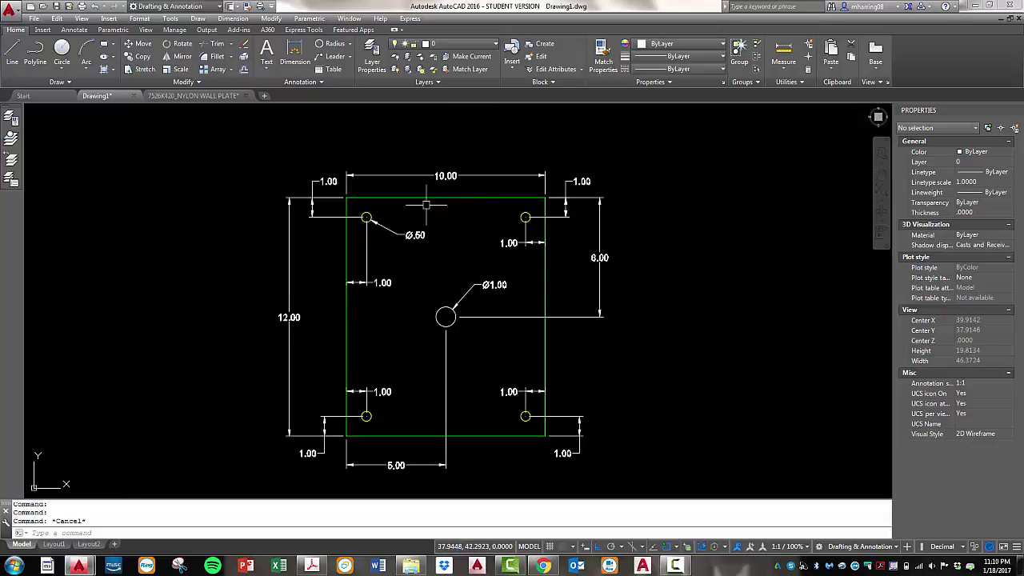
scroll(310, 226, "down", 2)
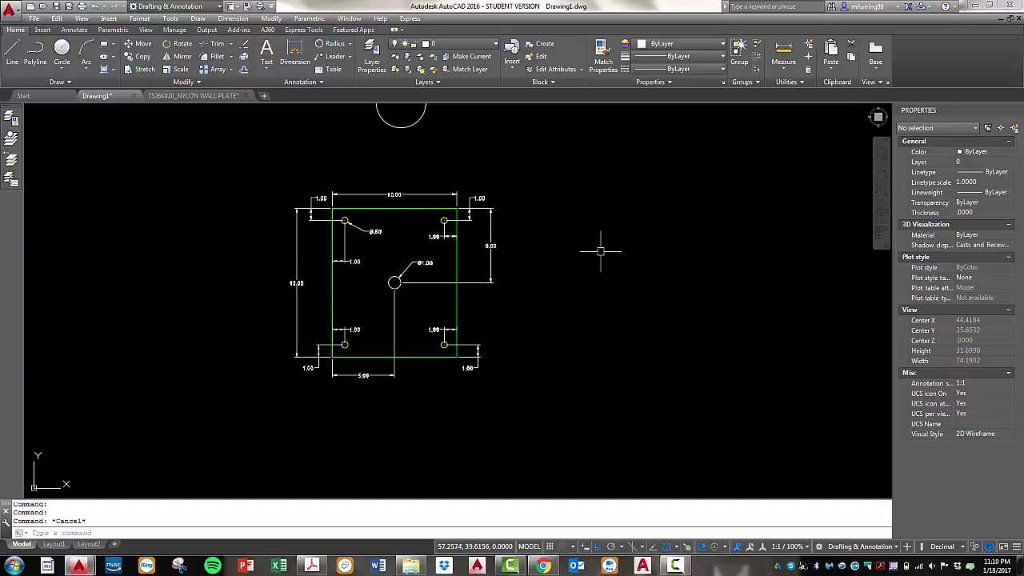
key("Escape")
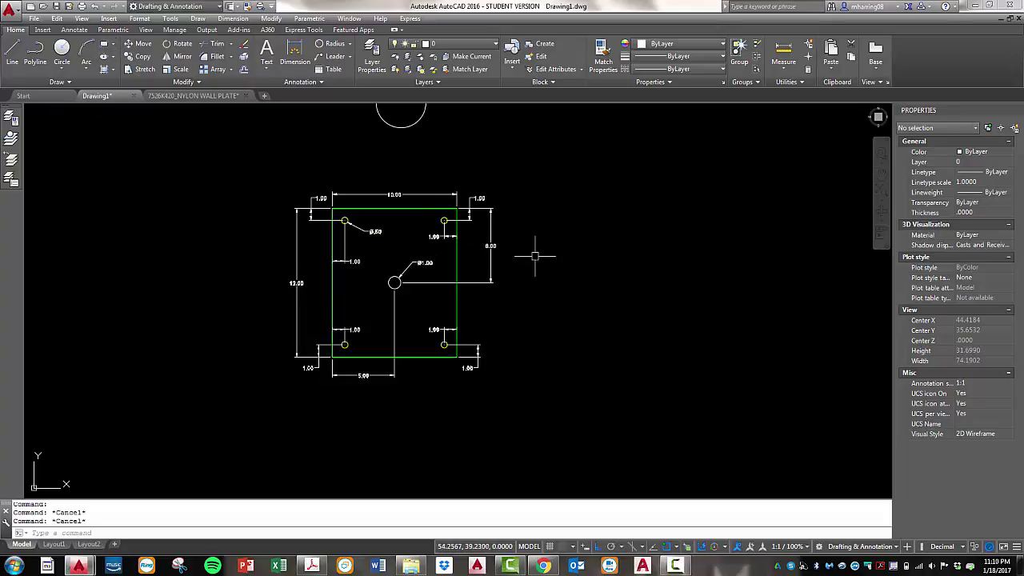
left_click(8, 56)
left_click(611, 195)
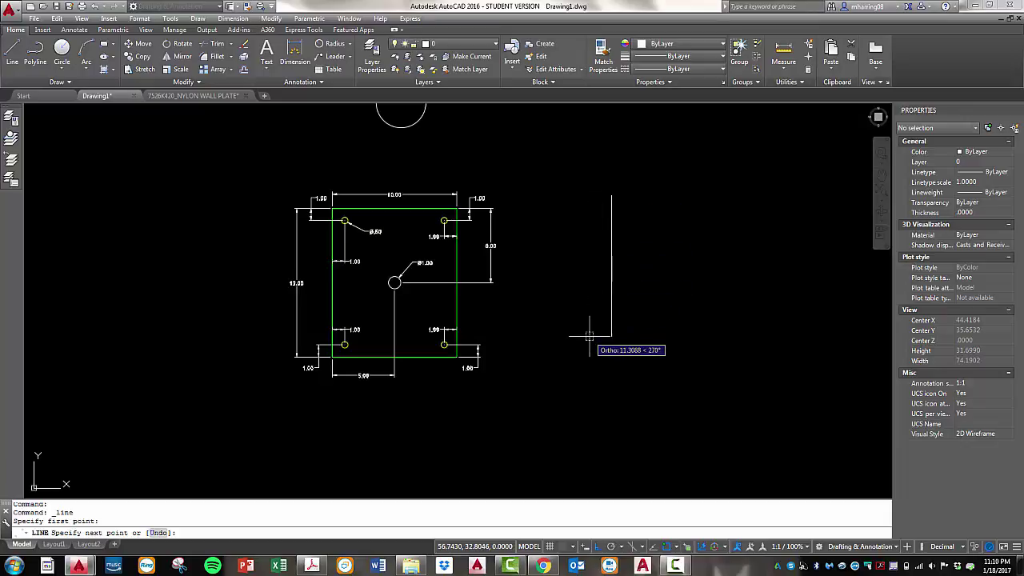
type("12")
key("Return")
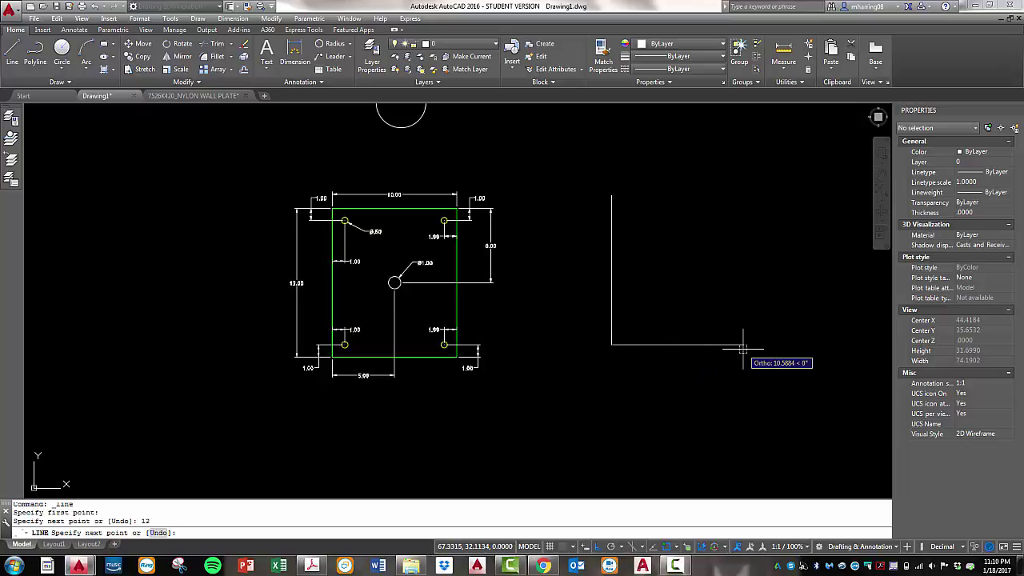
key("Return")
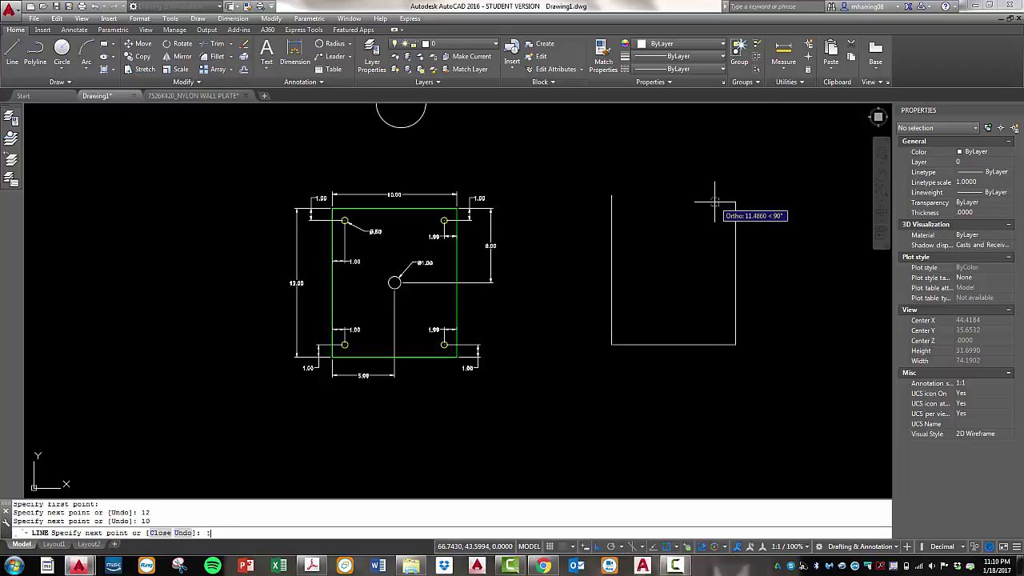
key("Return")
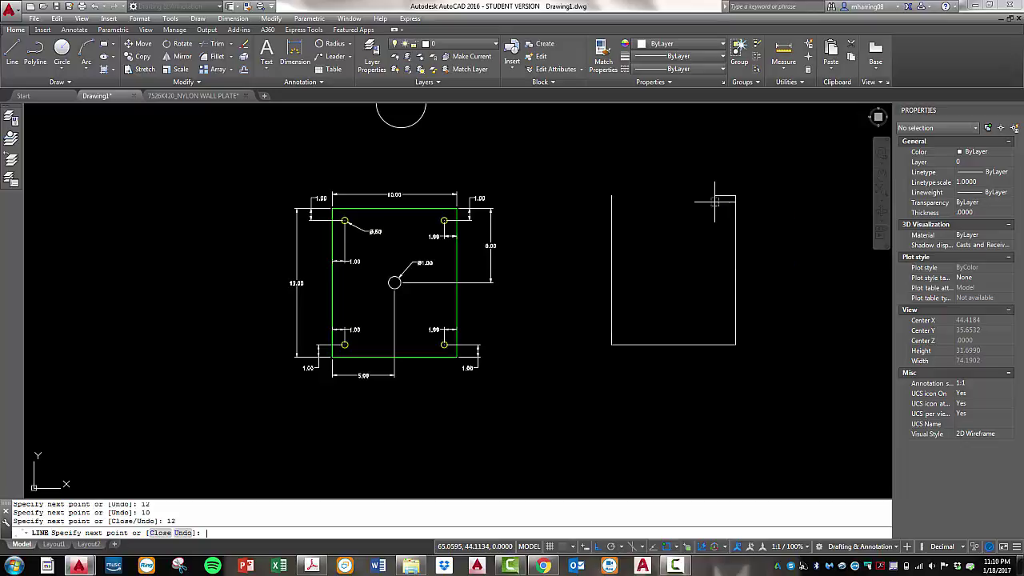
left_click(611, 195)
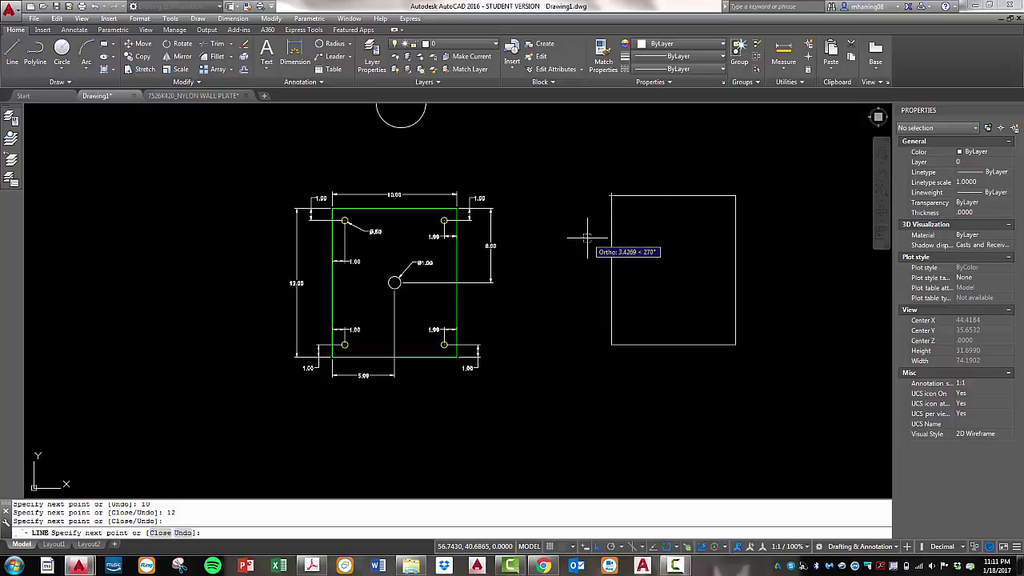
key("Escape")
- Offset the top and left edges of the new rectangle inward by 1 unit
scroll(363, 179, "up", 4)
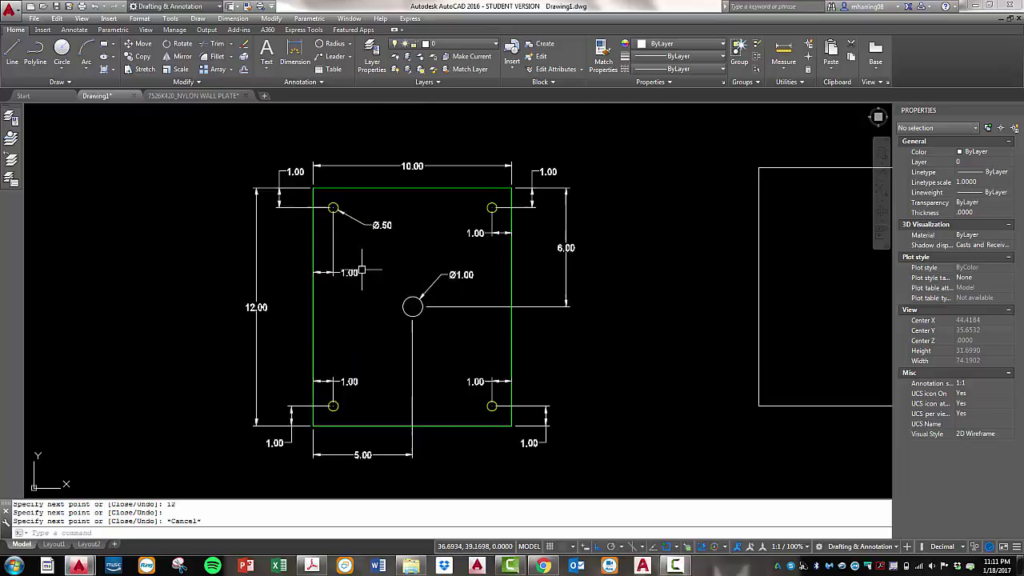
scroll(352, 210, "up", 3)
scroll(411, 201, "down", 4)
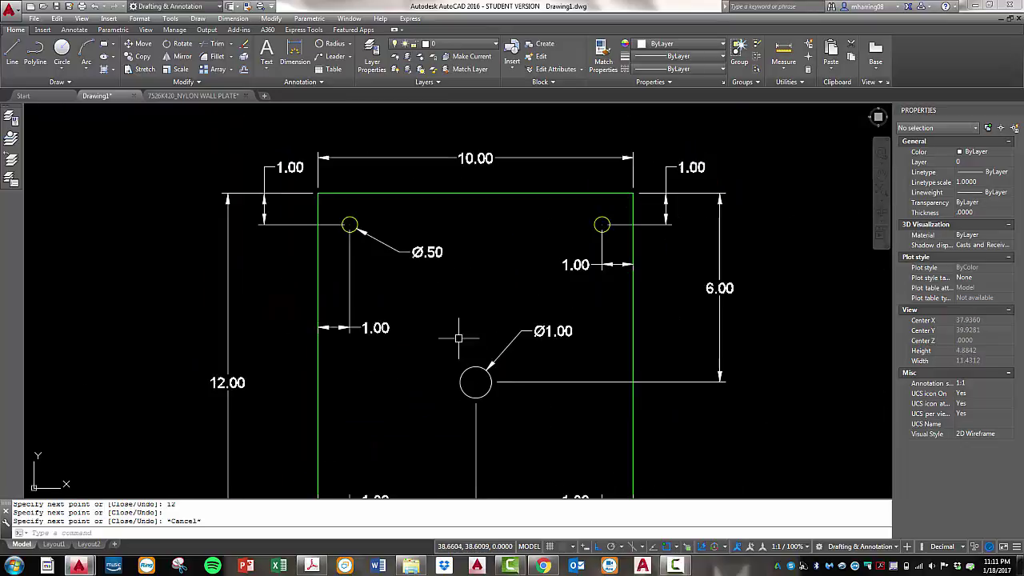
scroll(330, 218, "up", 6)
scroll(330, 218, "down", 3)
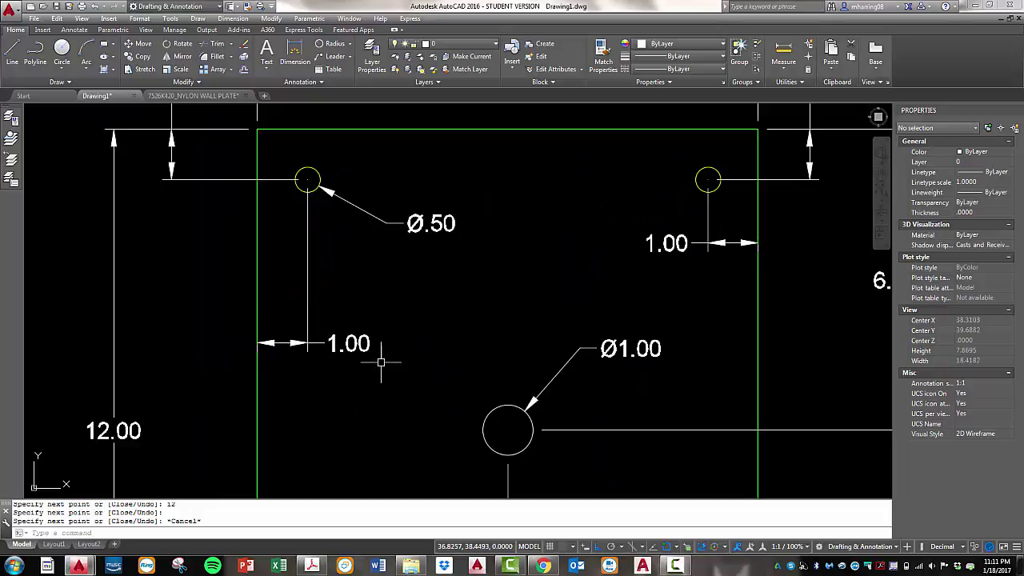
scroll(384, 354, "down", 3)
scroll(314, 286, "down", 4)
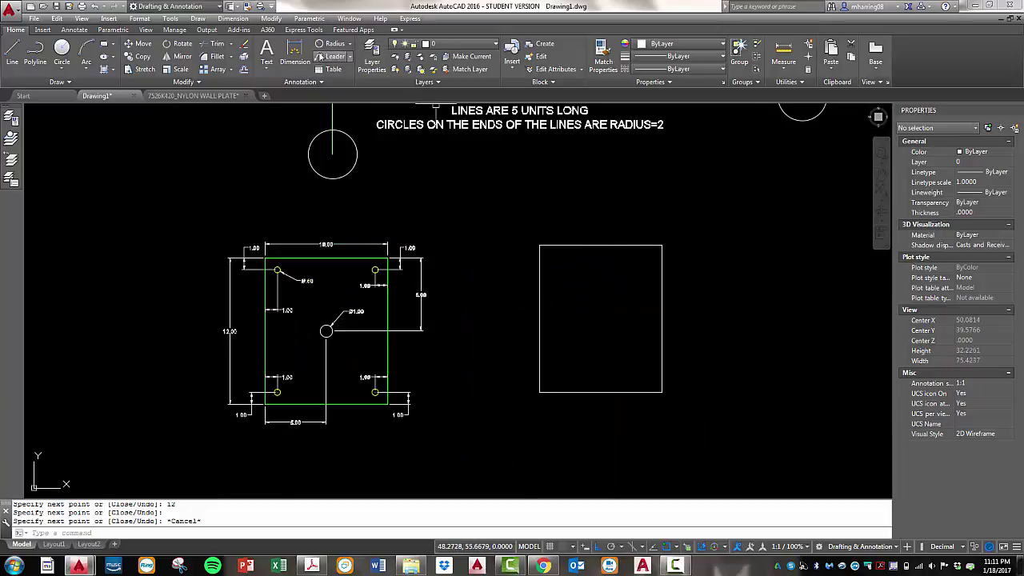
left_click(244, 70)
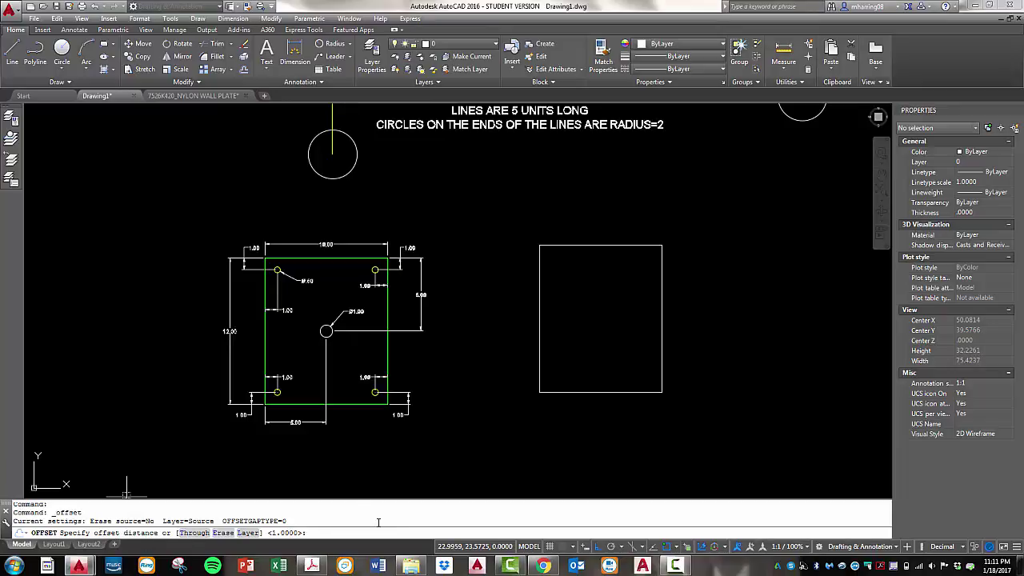
key("Return")
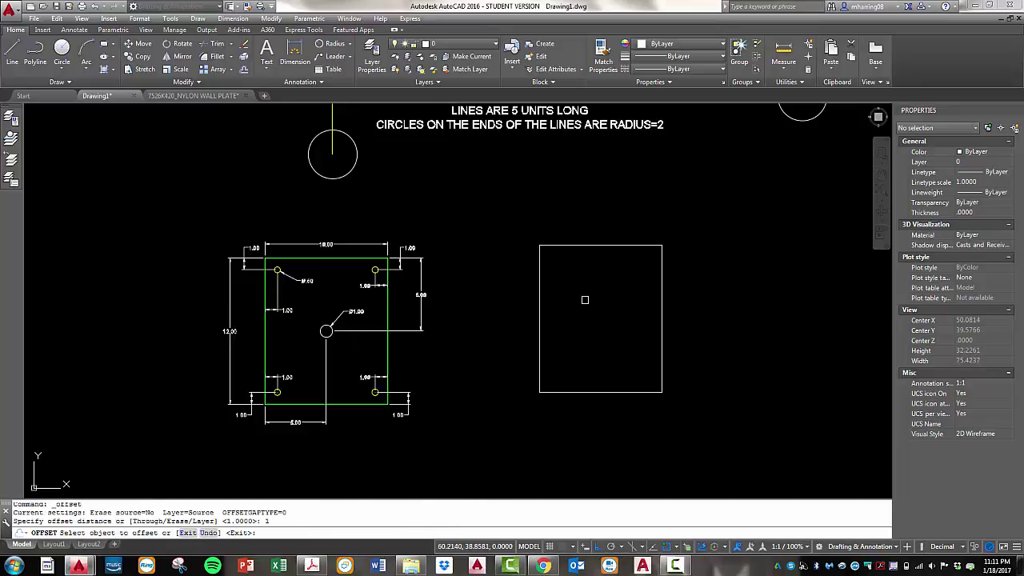
left_click(590, 246)
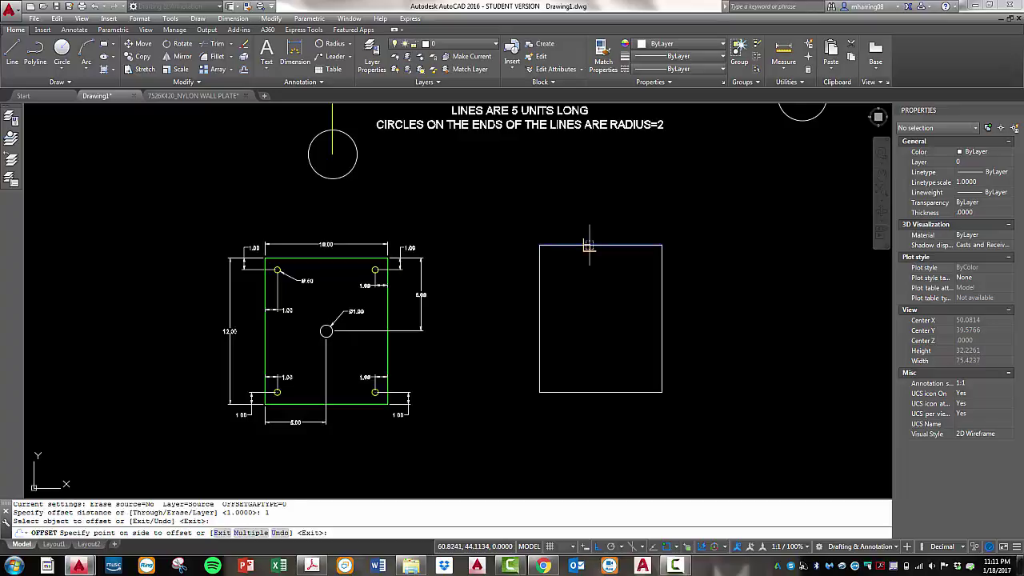
left_click(590, 300)
left_click(537, 299)
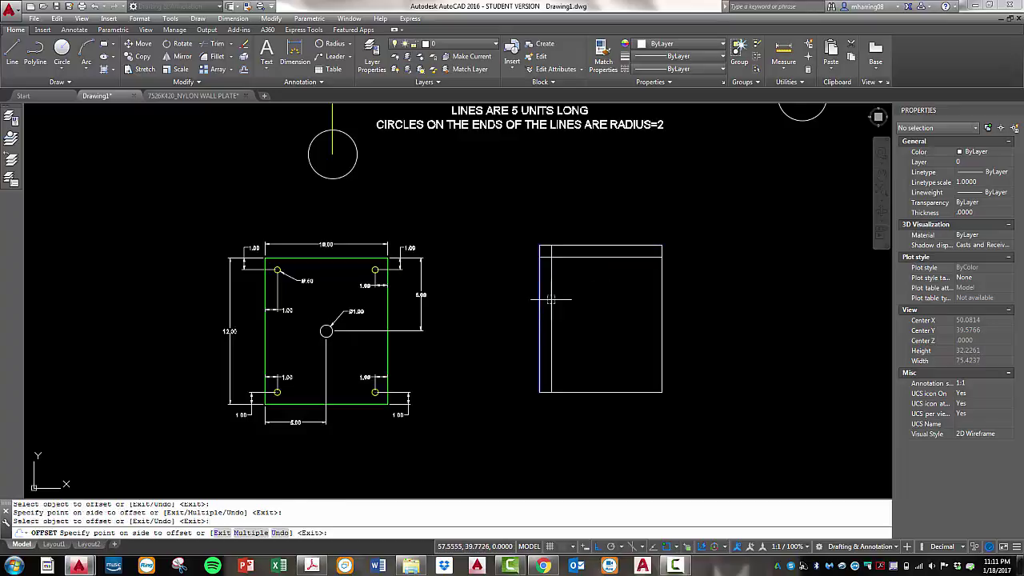
left_click(563, 305)
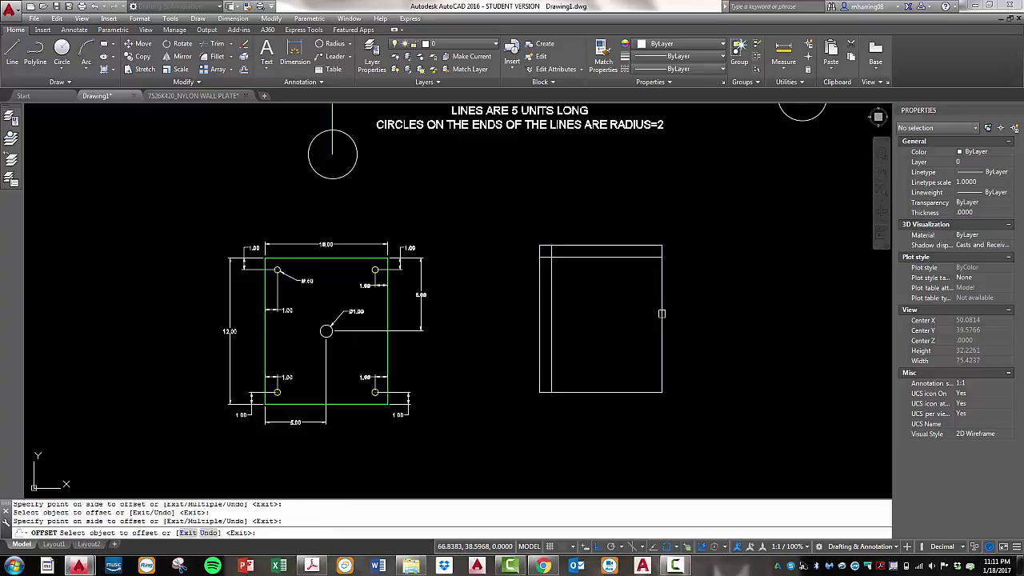
- Offset the right and bottom edges of the new rectangle inward by 1 unit
left_click(661, 313)
left_click(591, 376)
left_click(593, 393)
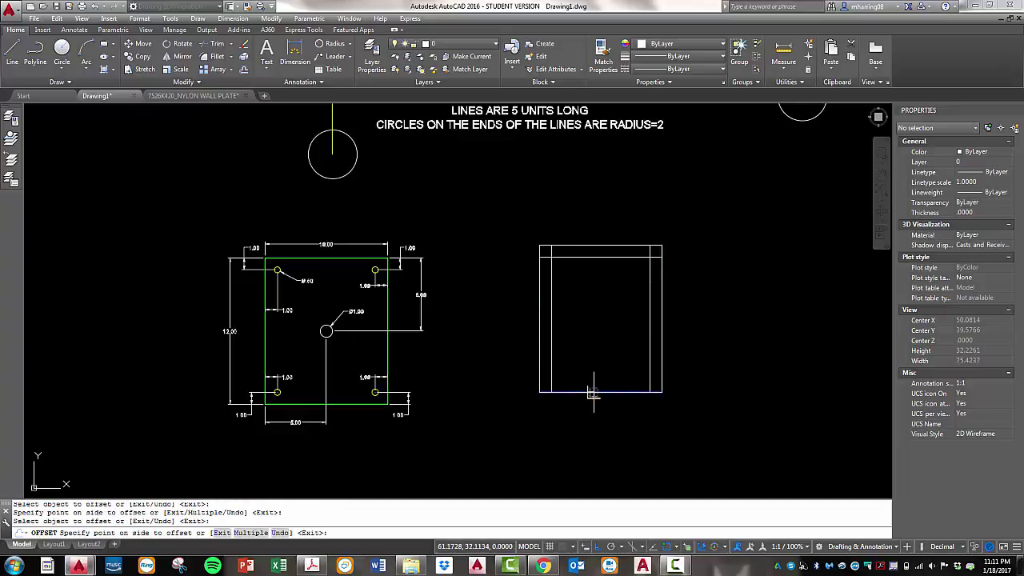
left_click(582, 340)
key("Escape")
- Examine the corner hole's diameter on the original plate and compare it with the new rectangle's offset lines
scroll(646, 263, "up", 5)
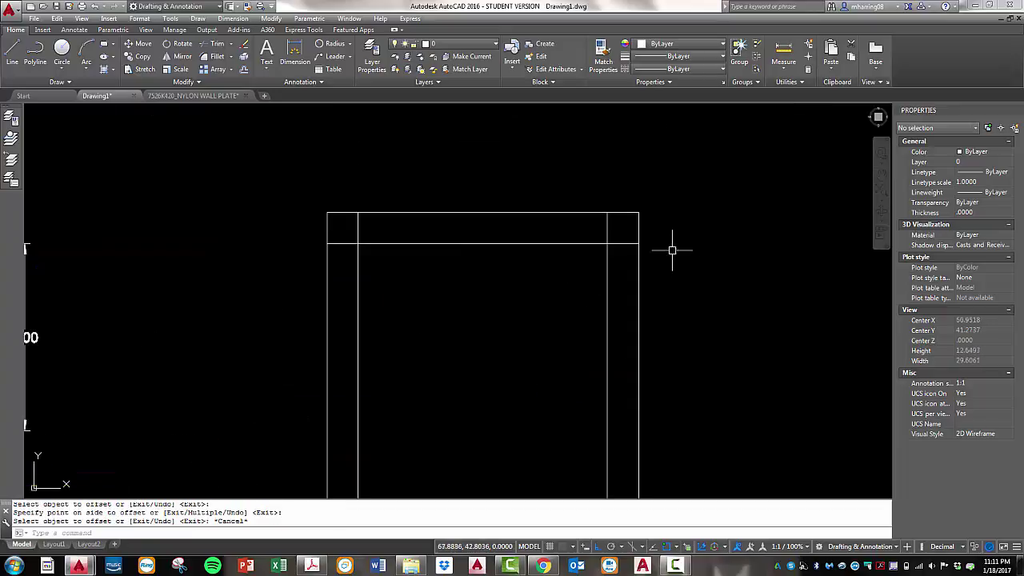
scroll(649, 247, "down", 3)
scroll(170, 276, "up", 3)
scroll(216, 312, "down", 3)
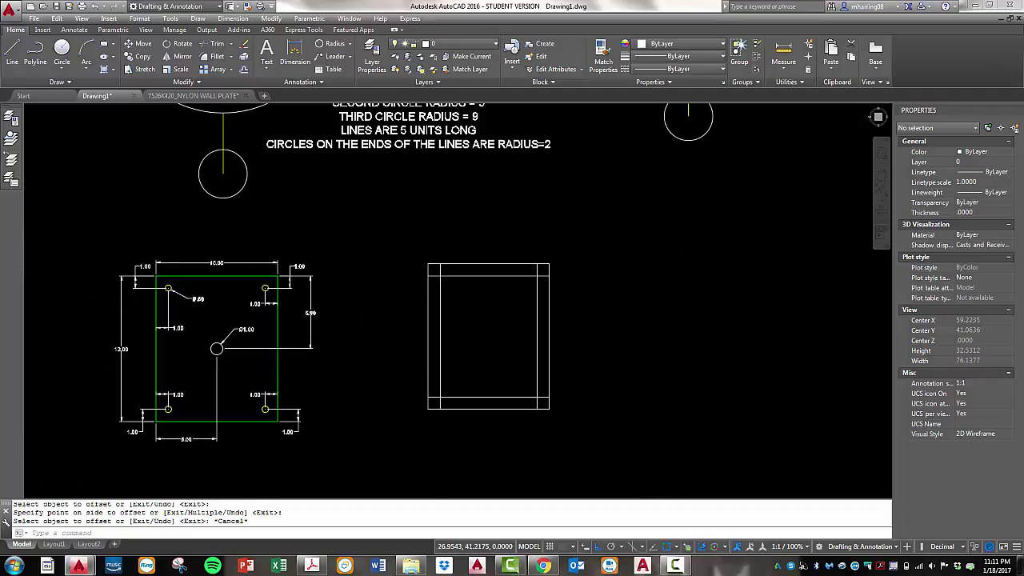
scroll(249, 302, "up", 2)
scroll(286, 288, "up", 2)
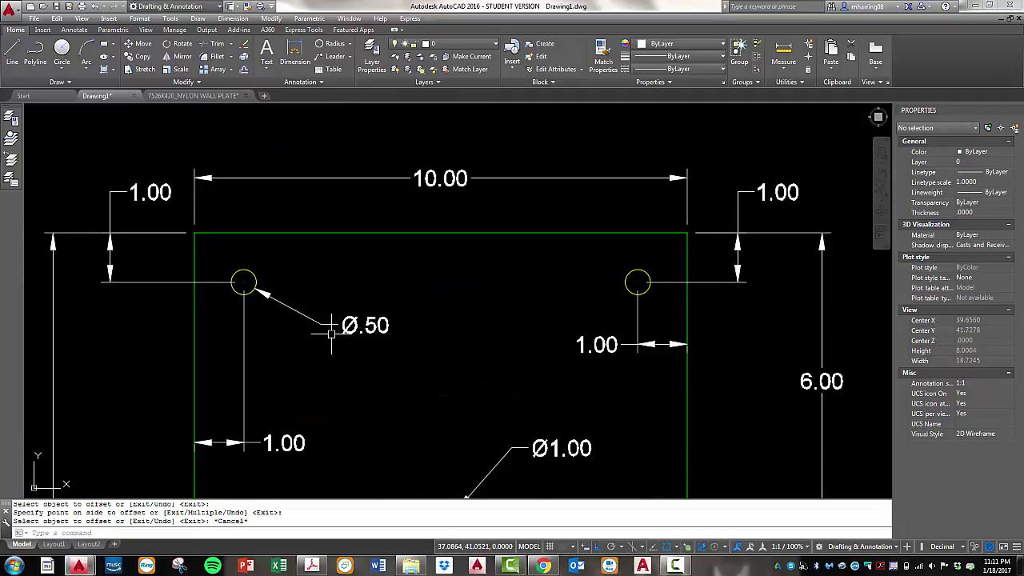
scroll(267, 320, "down", 3)
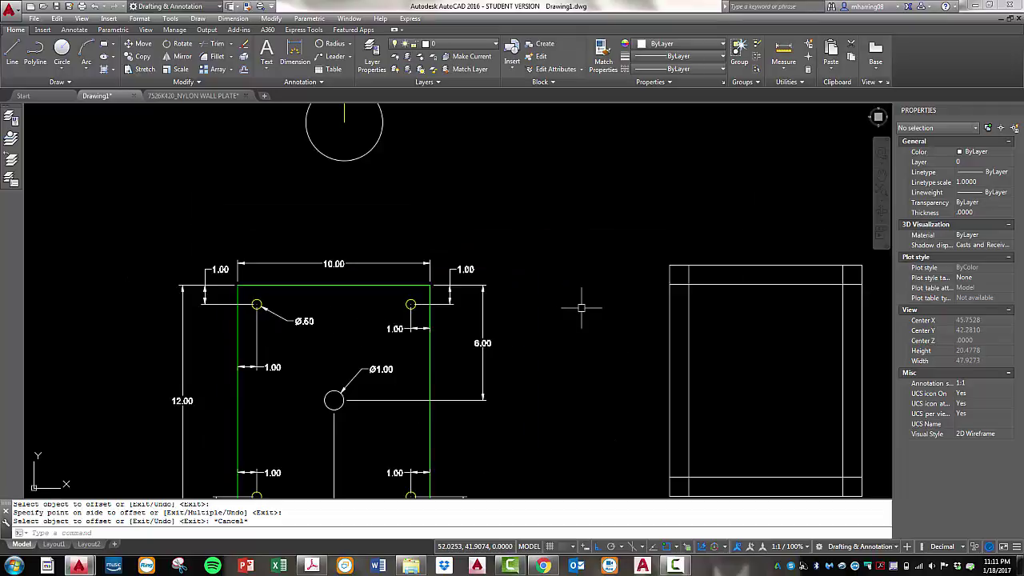
scroll(810, 238, "up", 3)
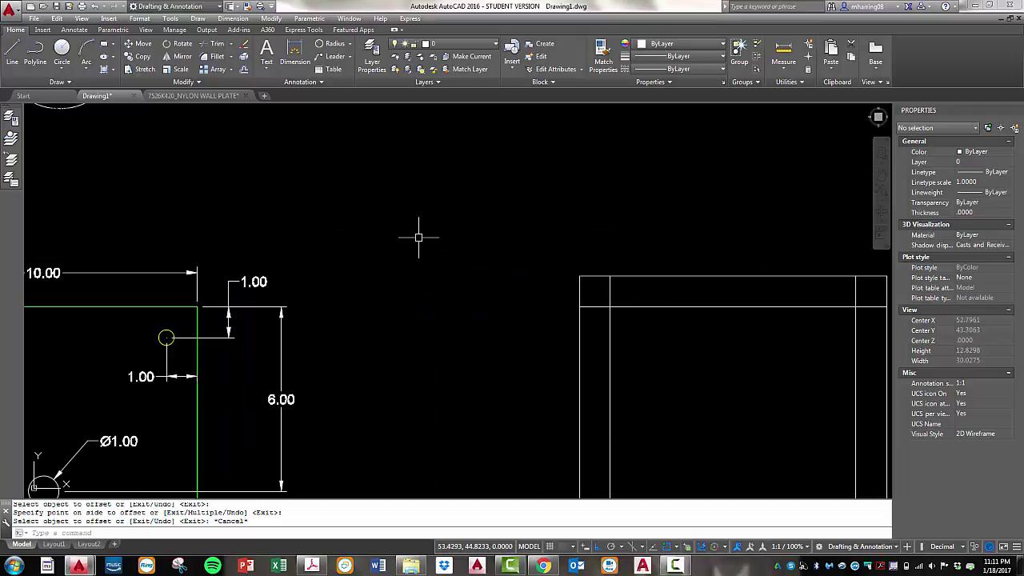
- Draw a circle of diameter 1 by center and diameter, centered on the upper-left intersection of the offset lines
left_click(57, 68)
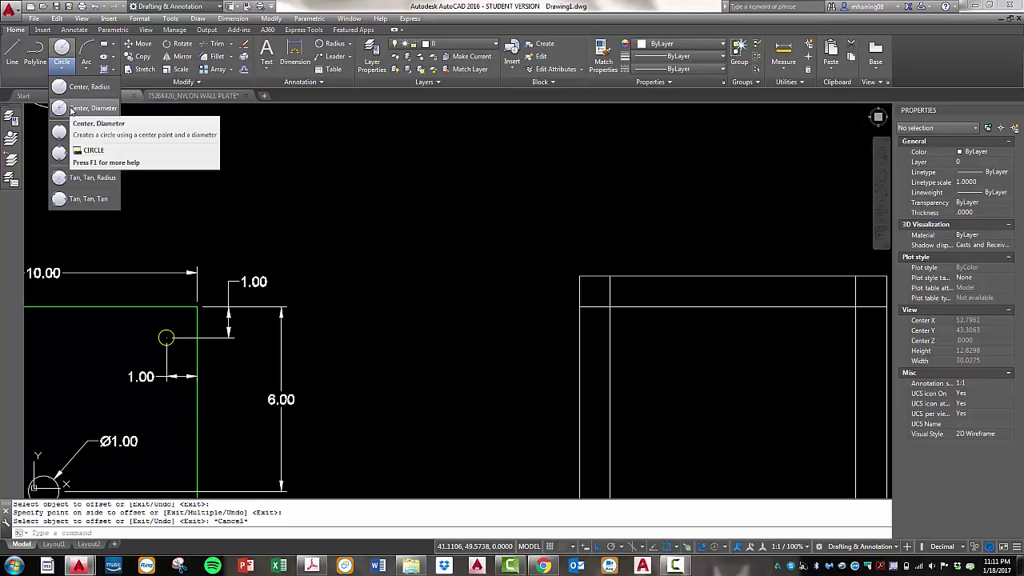
left_click(62, 86)
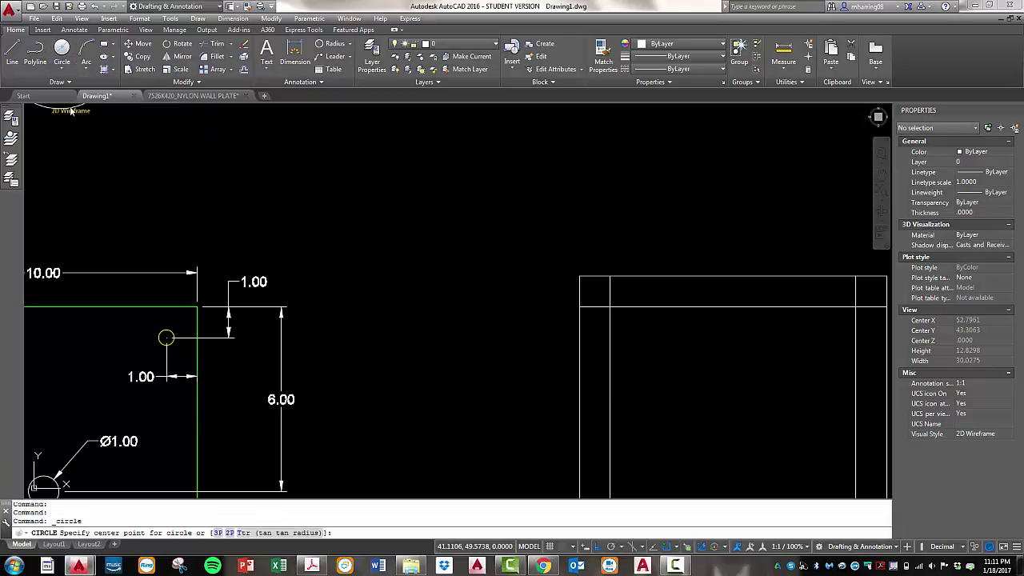
left_click(611, 306)
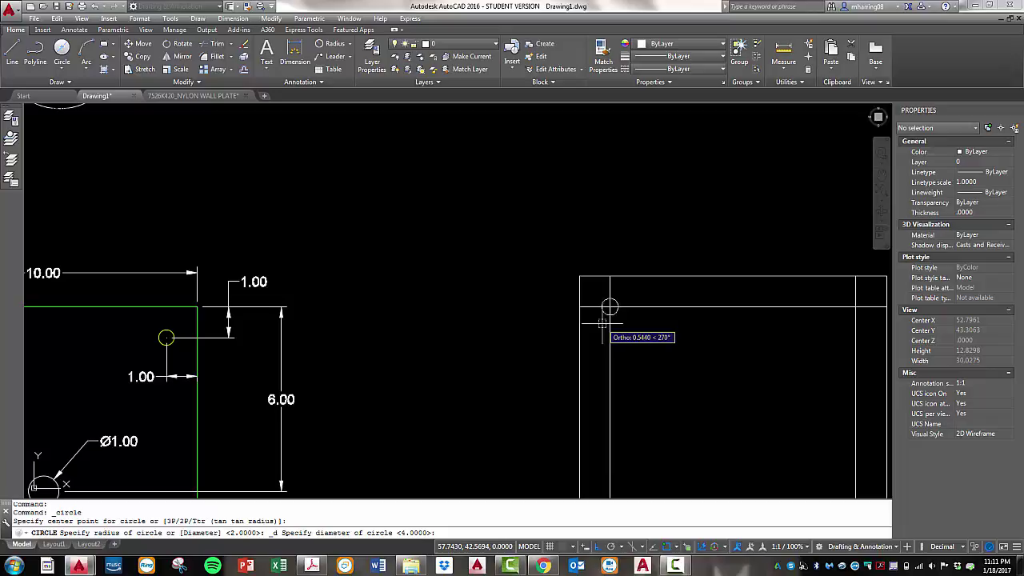
type("1")
key("Return")
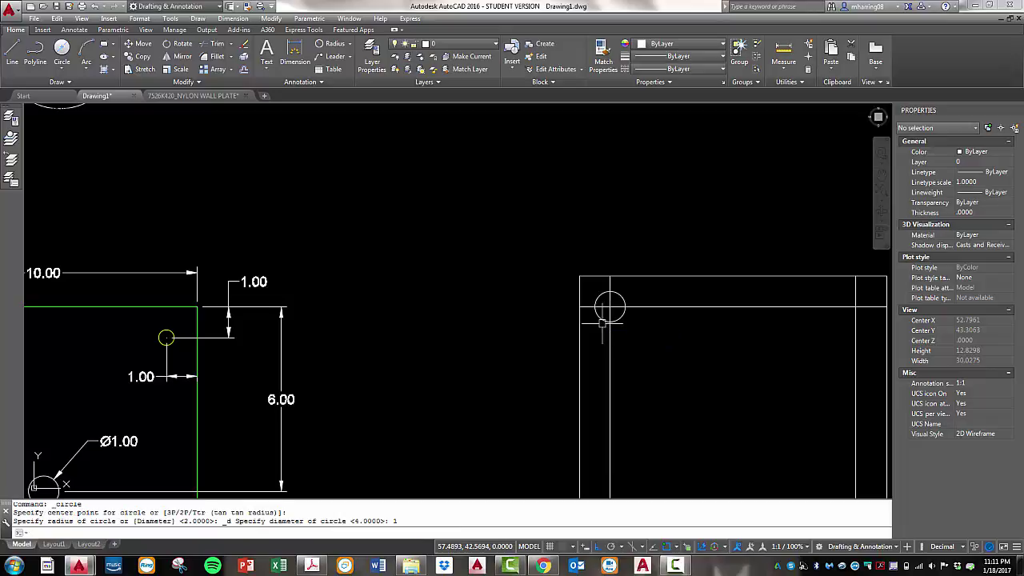
- Erase the diameter 1 circle at the upper-left intersection of the offset lines
left_click(614, 316)
type("e")
key("Return")
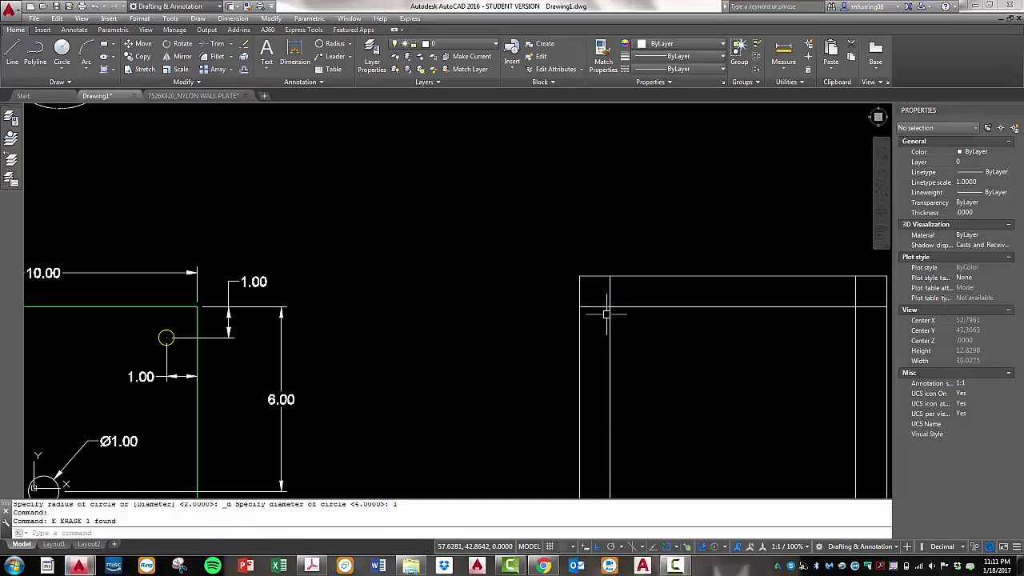
- Draw a circle of diameter 0.5 by center and diameter, centered on the upper-left intersection of the offset lines
left_click(62, 70)
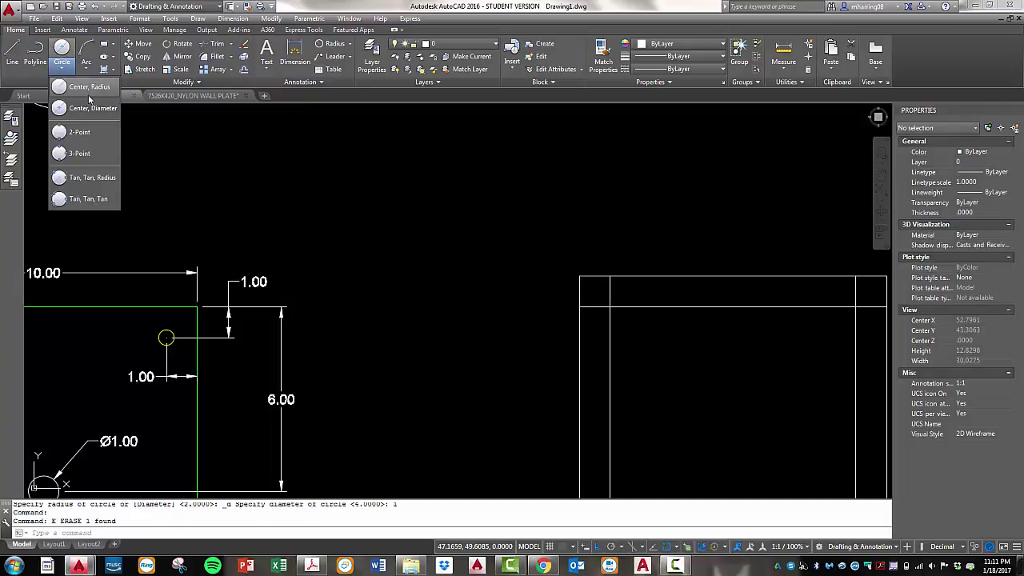
left_click(86, 101)
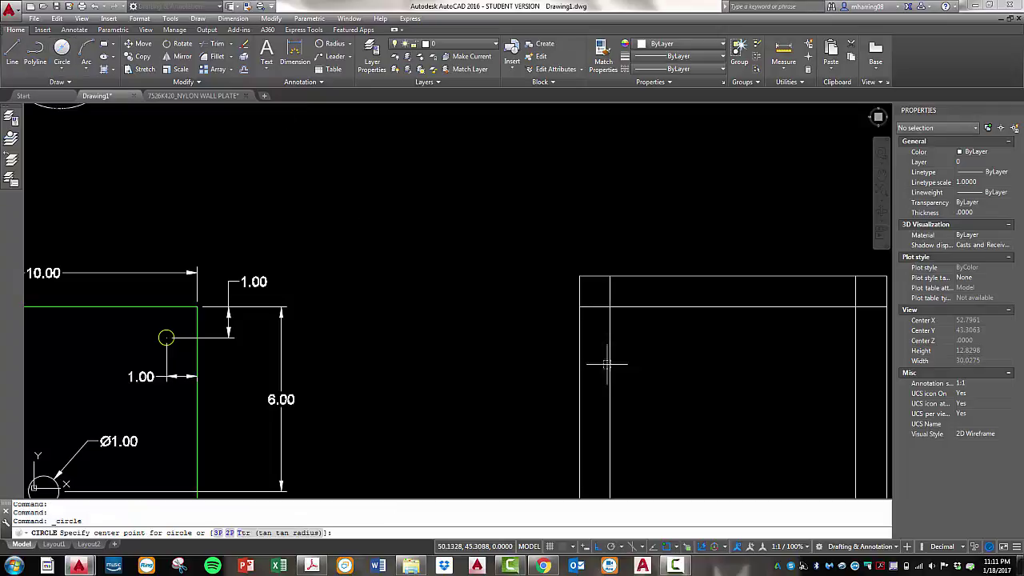
left_click(610, 306)
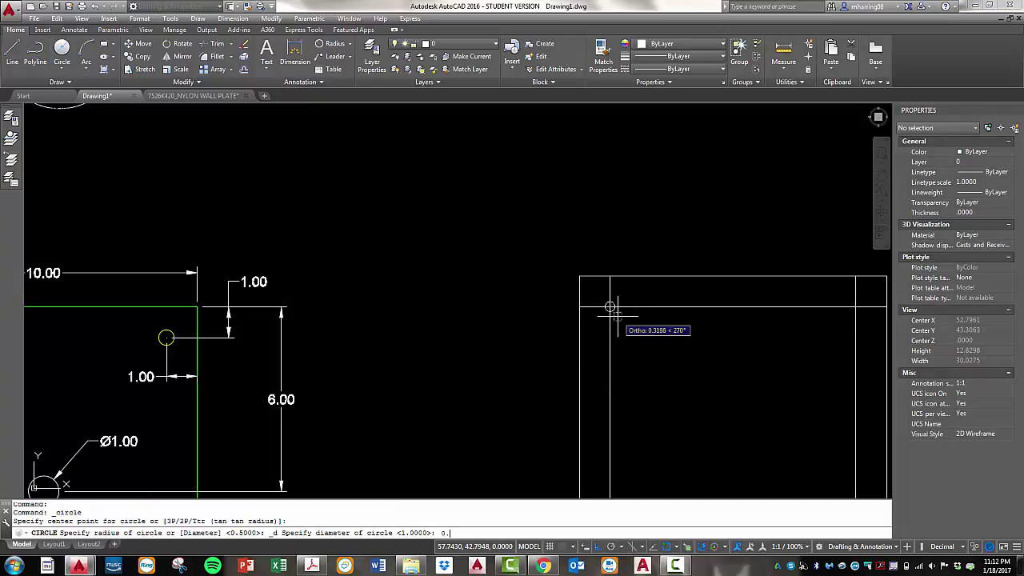
key("Return")
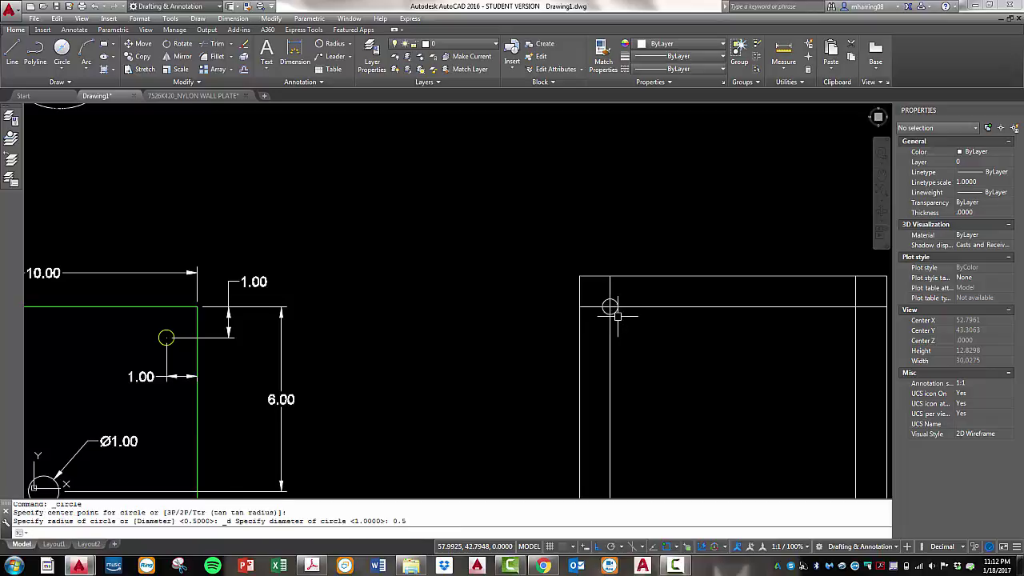
- Draw a circle of the same size centered on the upper-right intersection of the offset lines
scroll(615, 316, "down", 2)
scroll(688, 312, "up", 4)
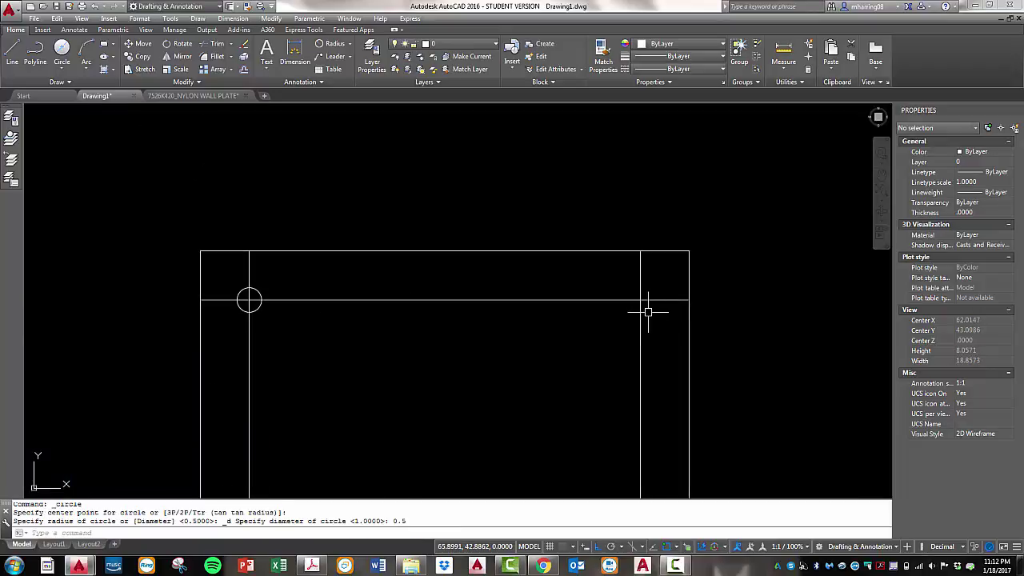
key("Return")
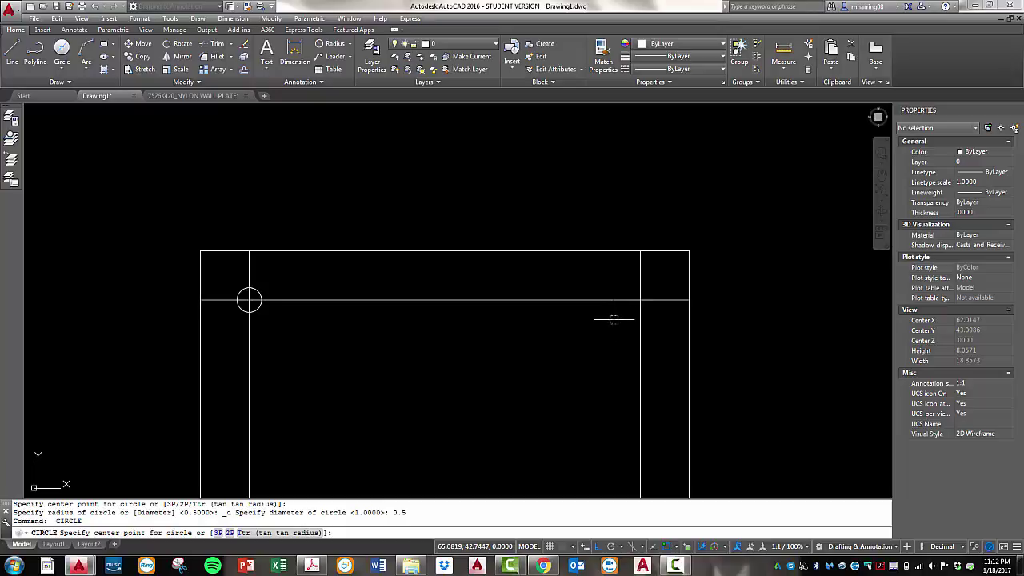
left_click(640, 300)
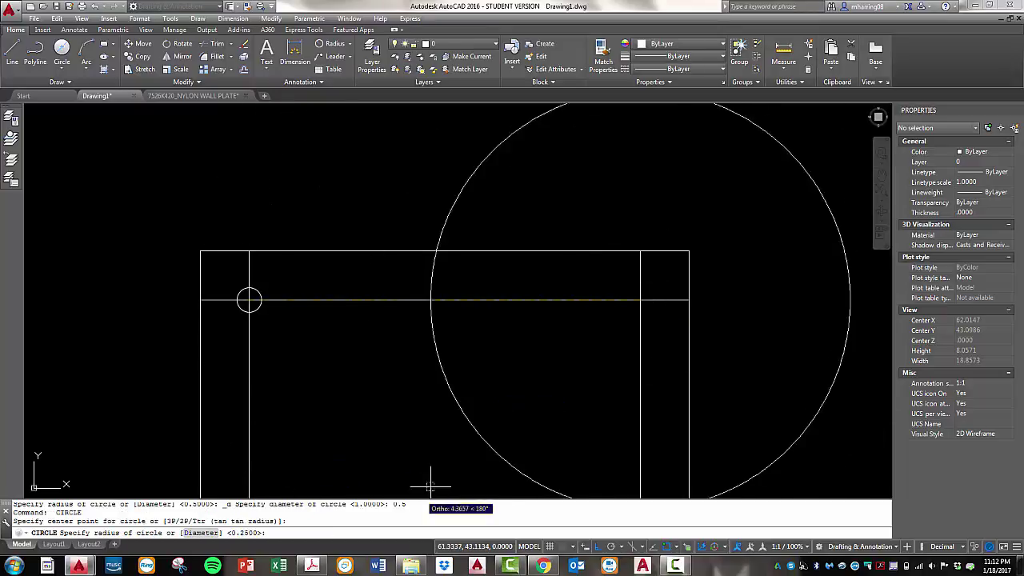
key("Return")
- Draw same-size circles centered on the lower-right and lower-left intersections of the offset lines
scroll(608, 200, "down", 6)
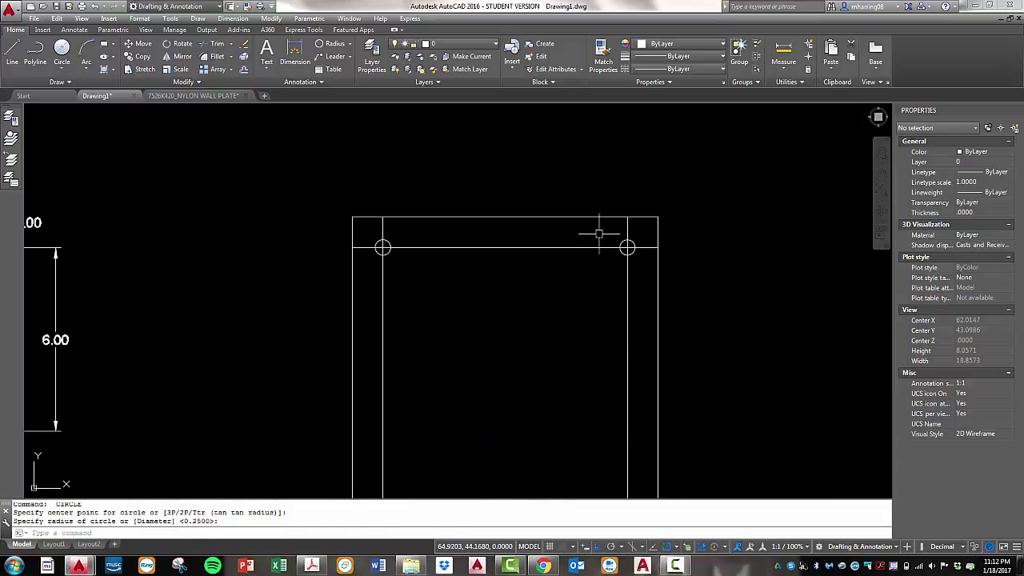
scroll(618, 329, "up", 4)
key("Return")
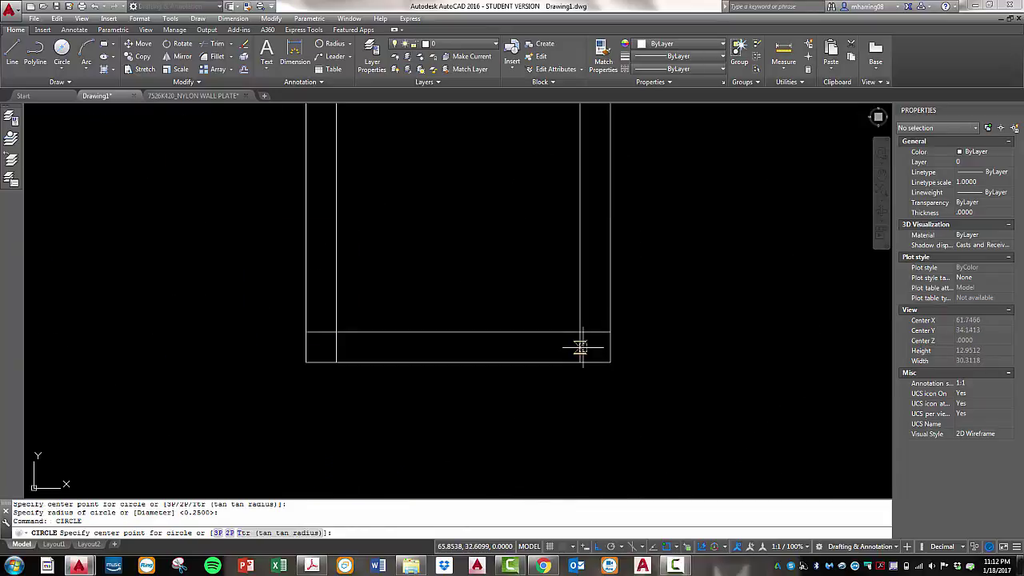
left_click(579, 332)
key("Return")
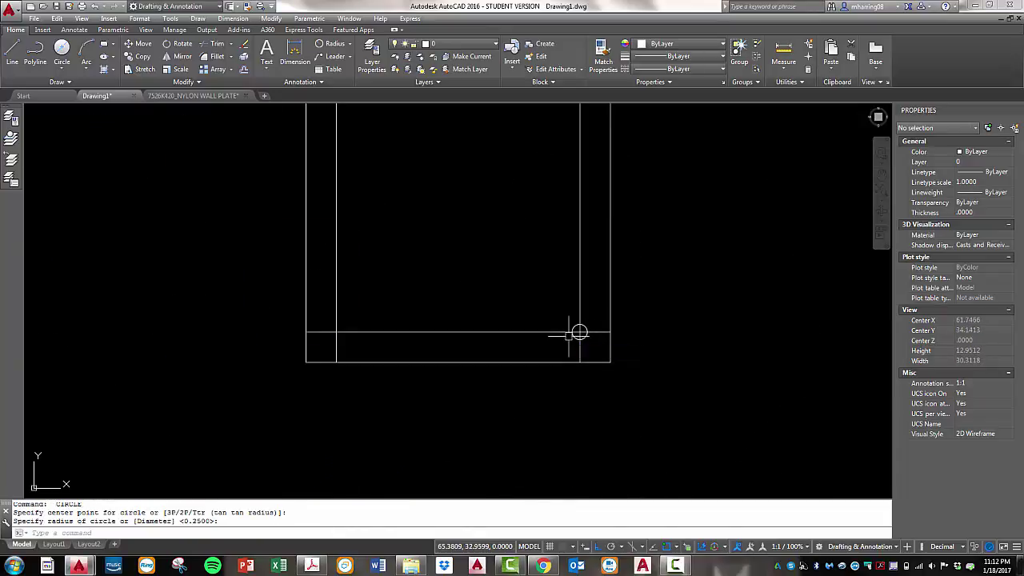
key("Return")
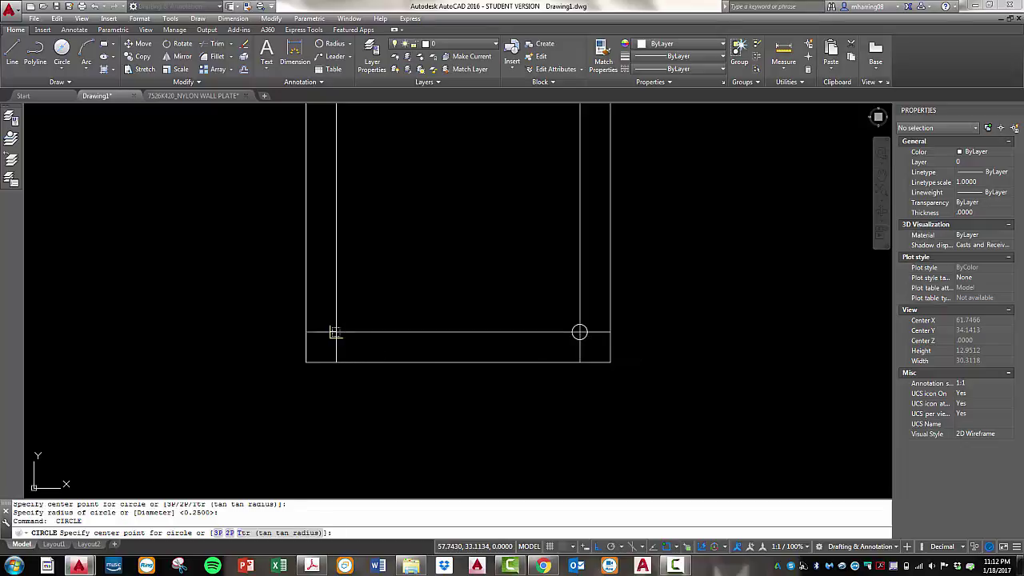
left_click(336, 332)
key("Escape")
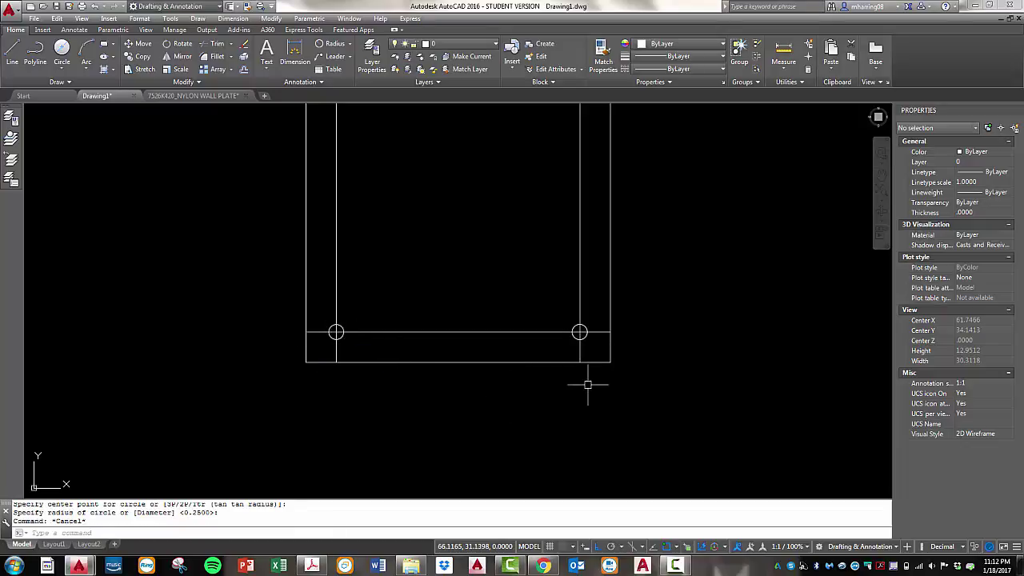
- Erase the four inner offset lines of the new plate, keeping the outline and corner circles
scroll(555, 320, "down", 4)
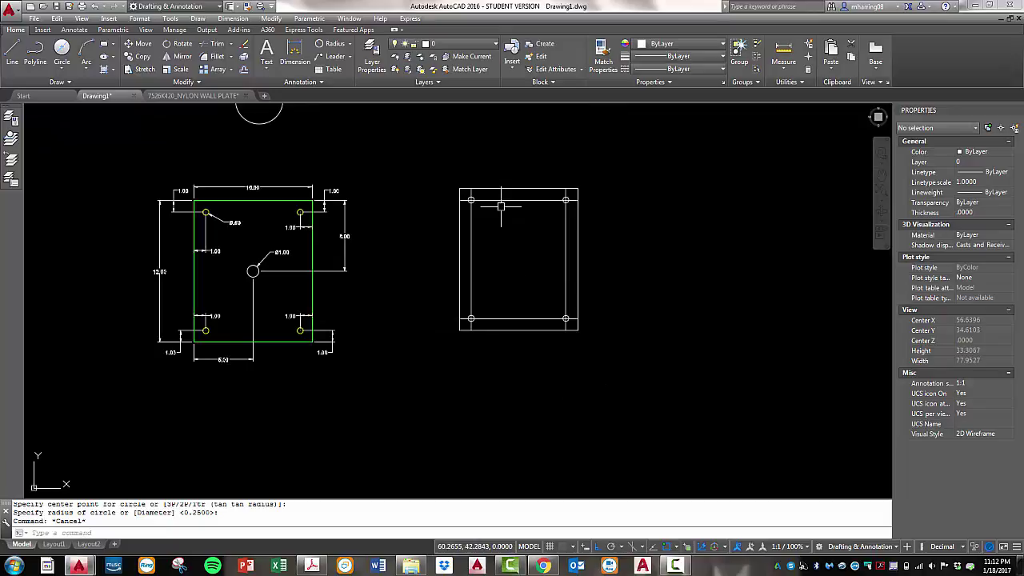
left_click(501, 200)
left_click(471, 230)
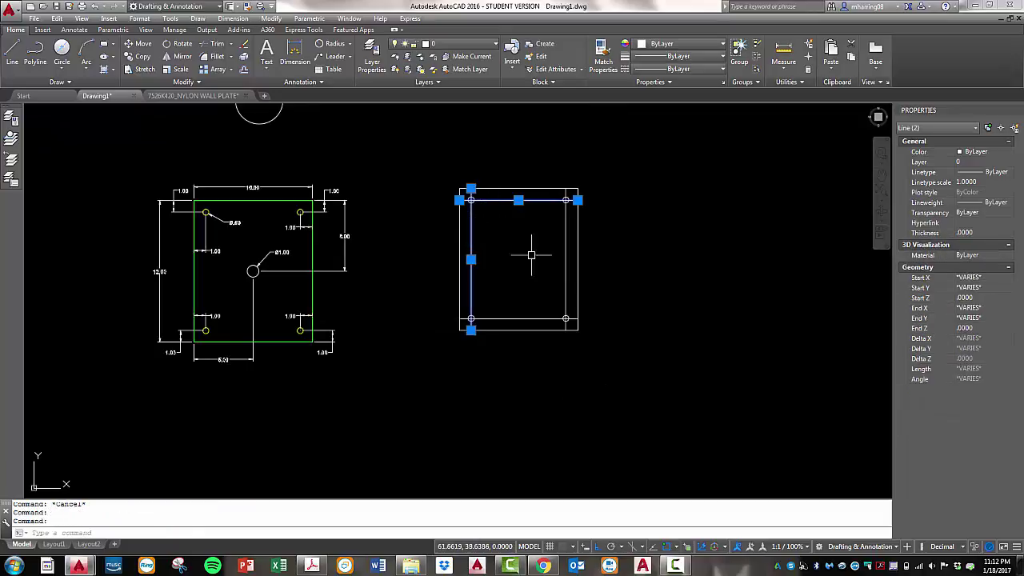
left_click(573, 256)
left_click(530, 319)
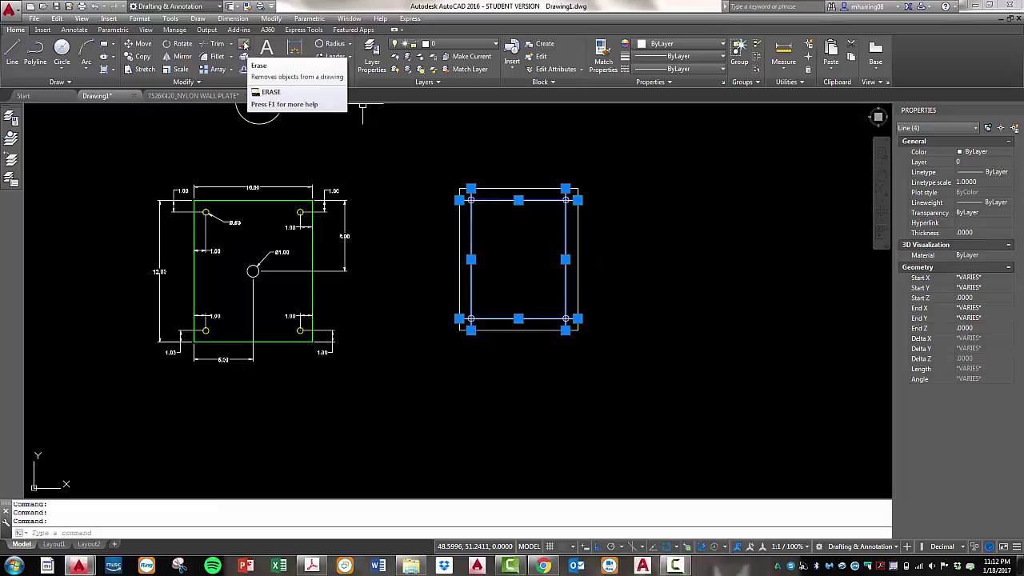
left_click(245, 45)
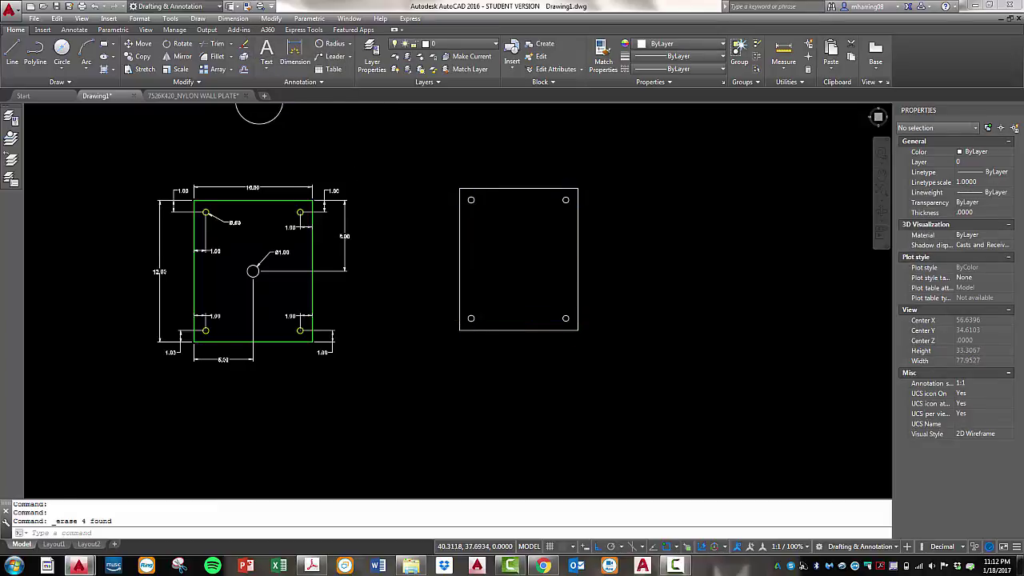
- Draw a vertical line from the midpoint of the new plate's top edge to the midpoint of its bottom edge
scroll(270, 263, "up", 2)
scroll(279, 288, "up", 2)
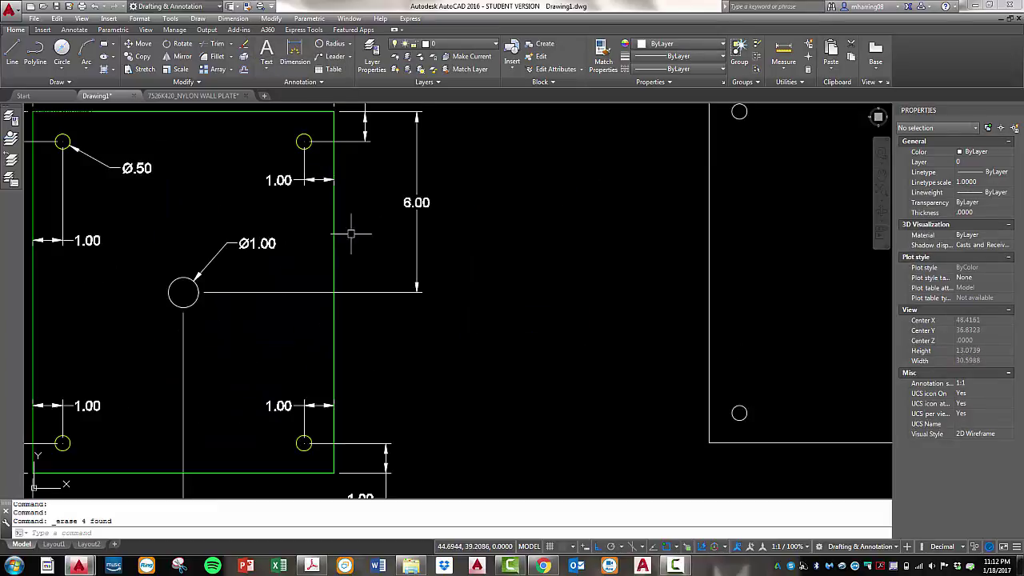
scroll(413, 229, "down", 2)
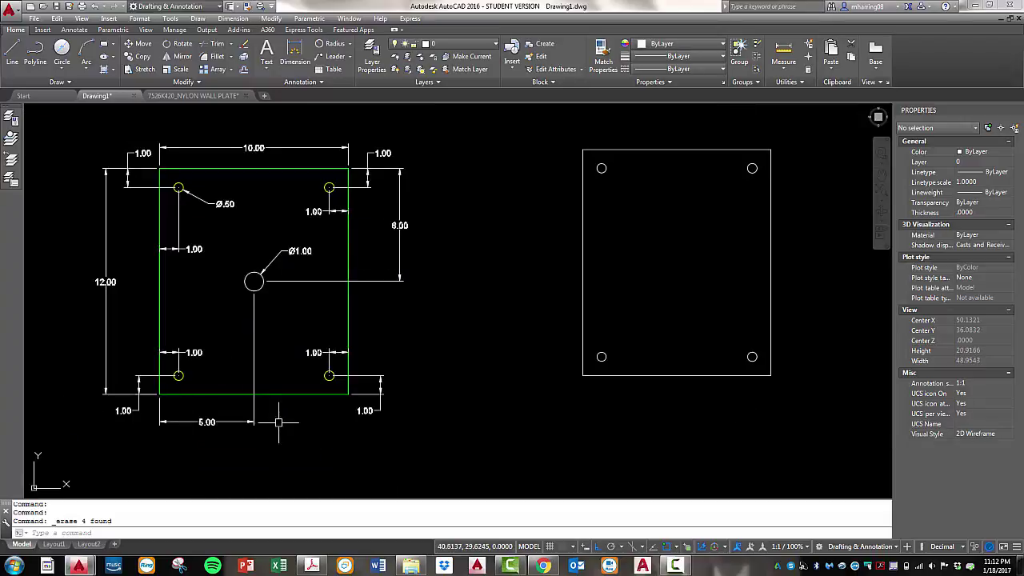
scroll(542, 286, "down", 2)
scroll(518, 277, "up", 2)
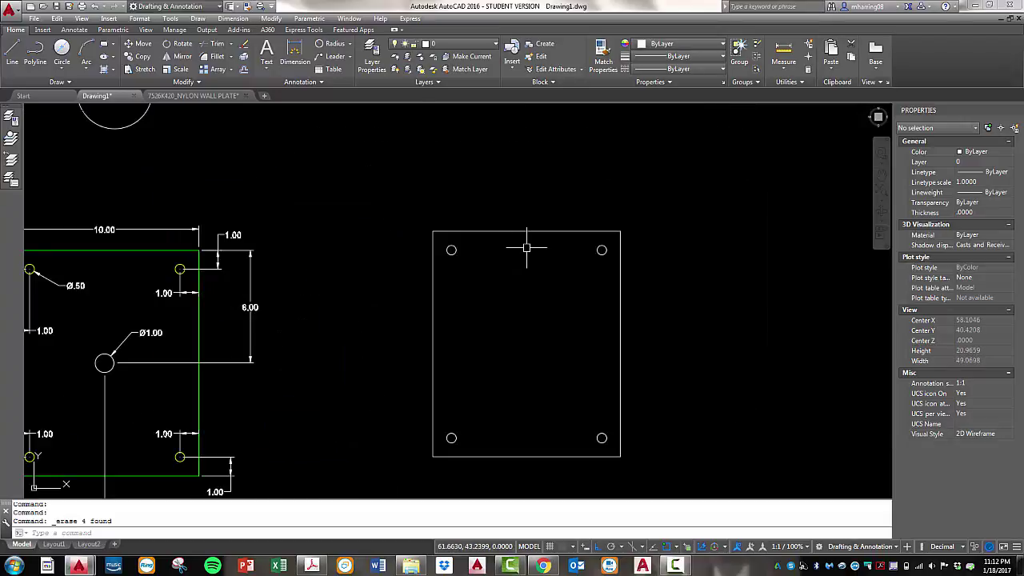
type("L")
key("Return")
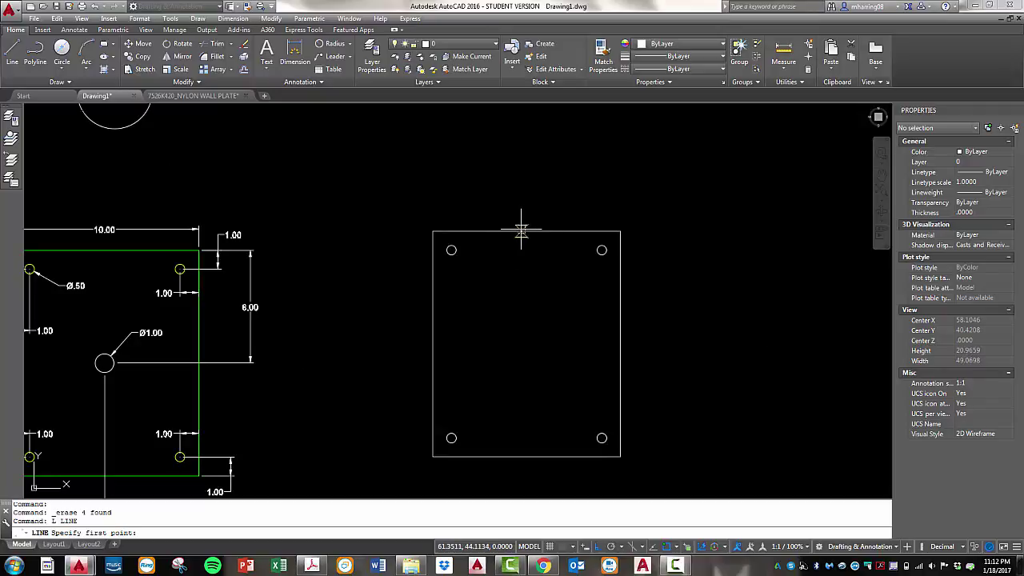
left_click(526, 232)
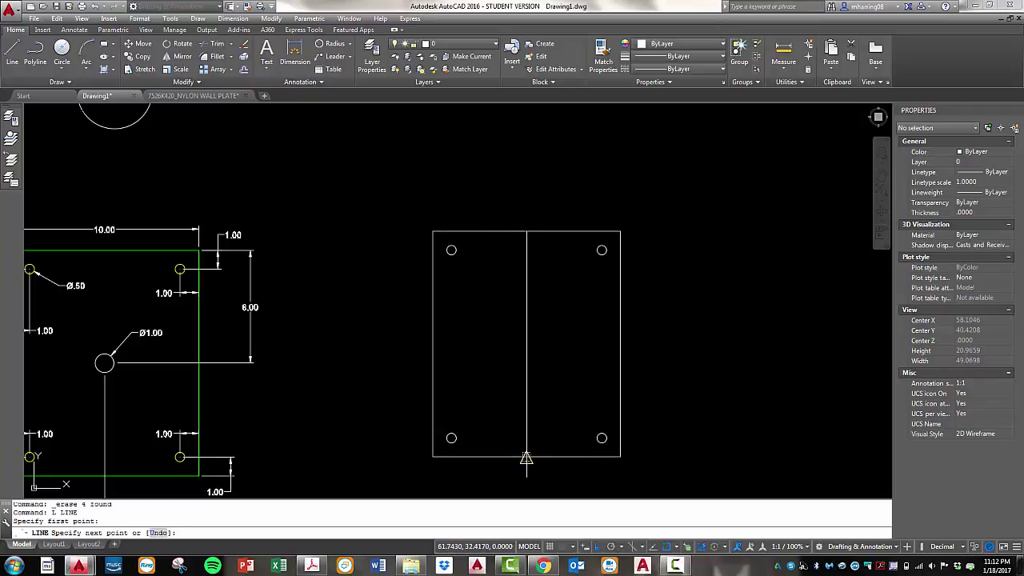
left_click(526, 456)
key("Escape")
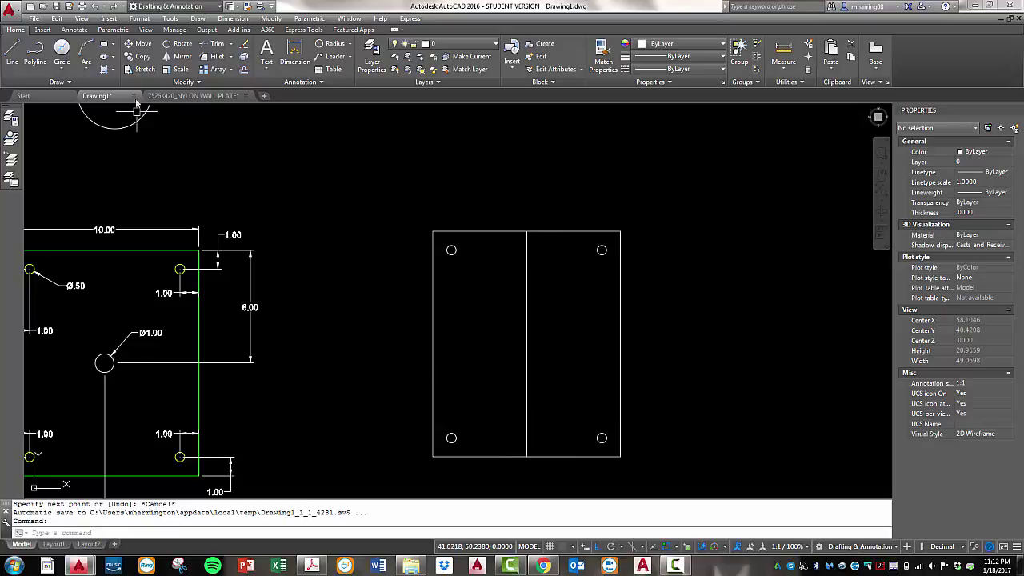
- Draw a horizontal line from the midpoint of the new plate's left edge to the midpoint of its right edge
left_click(12, 53)
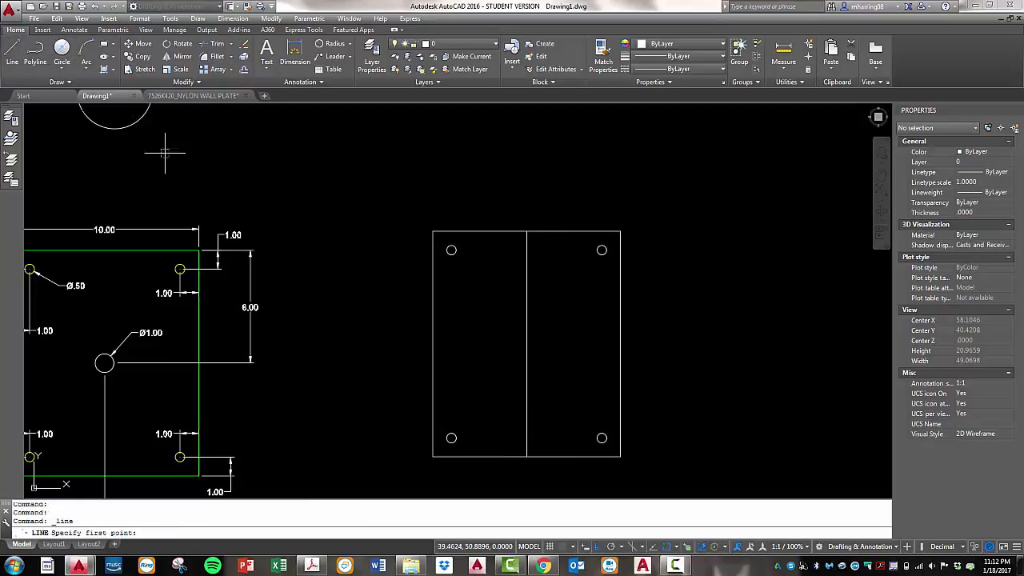
left_click(433, 345)
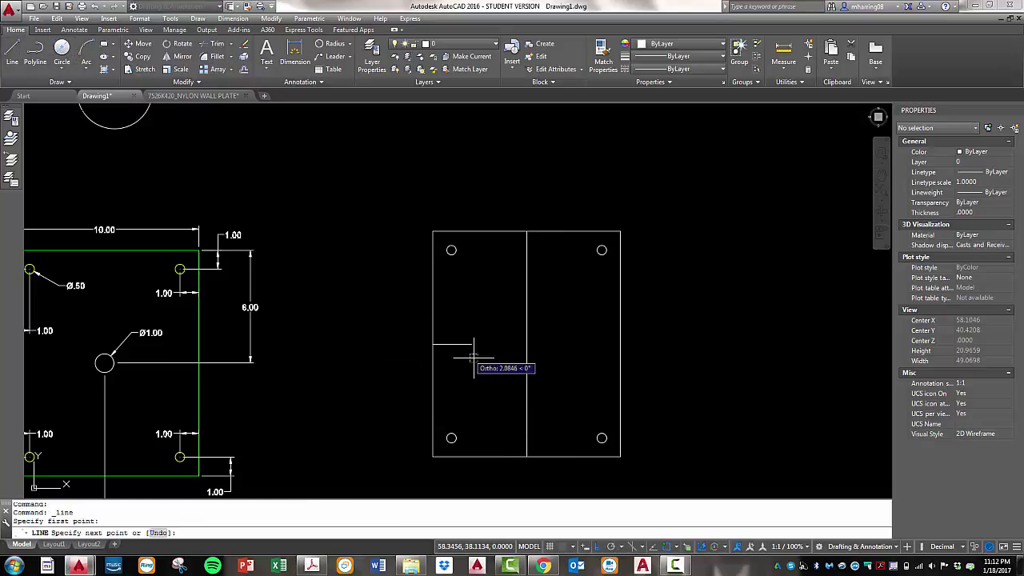
left_click(620, 345)
key("Escape")
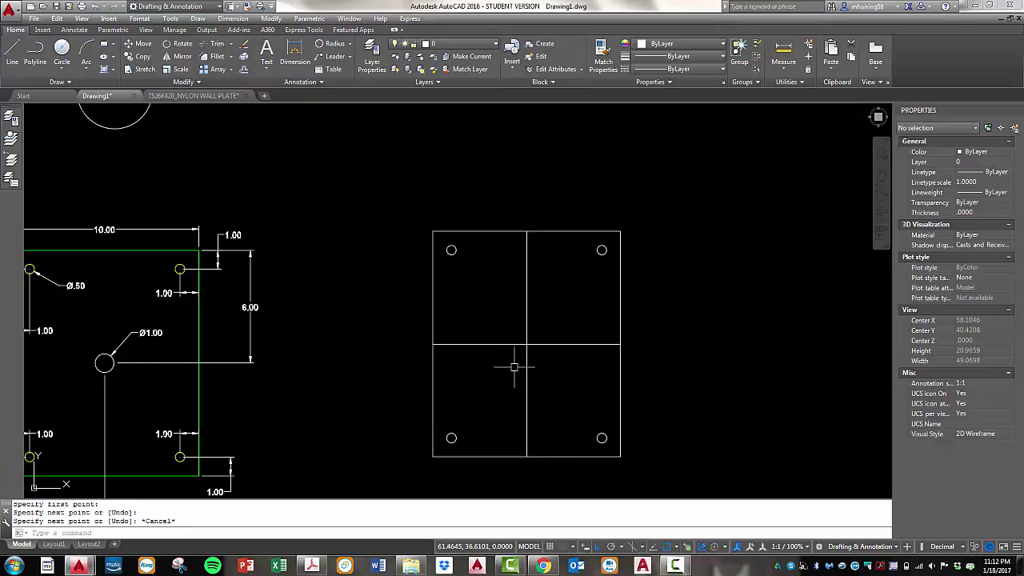
- Draw a circle of diameter 1 by center and diameter, centered where the new plate's two midlines cross
scroll(523, 349, "up", 2)
scroll(593, 345, "down", 2)
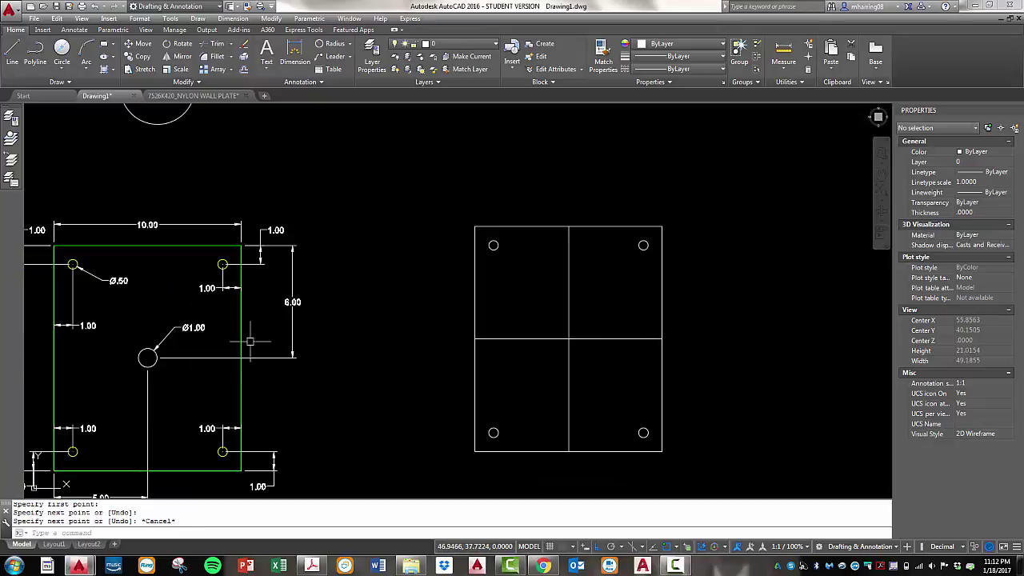
scroll(82, 331, "up", 6)
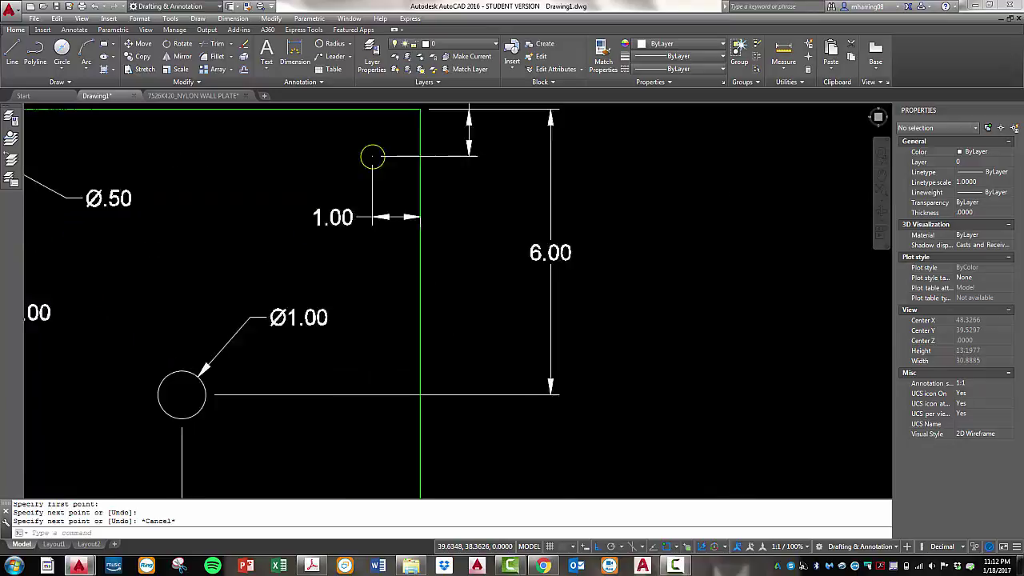
scroll(317, 313, "down", 8)
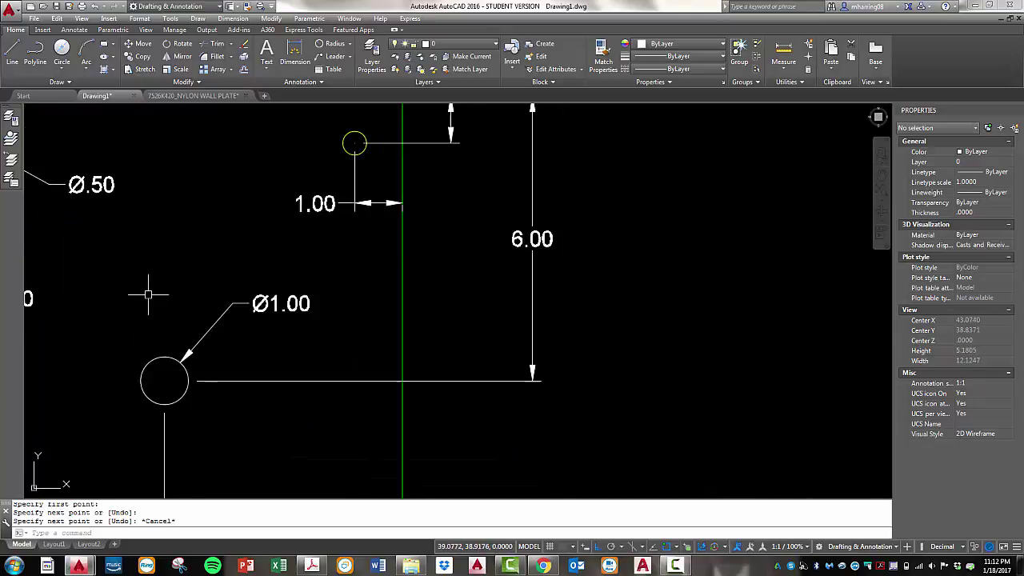
scroll(888, 338, "up", 2)
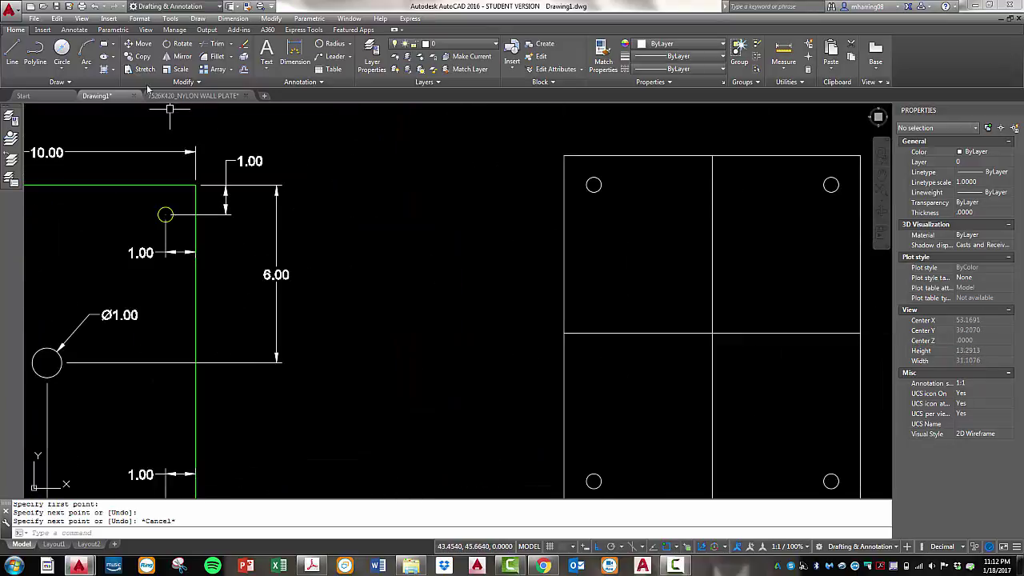
left_click(61, 70)
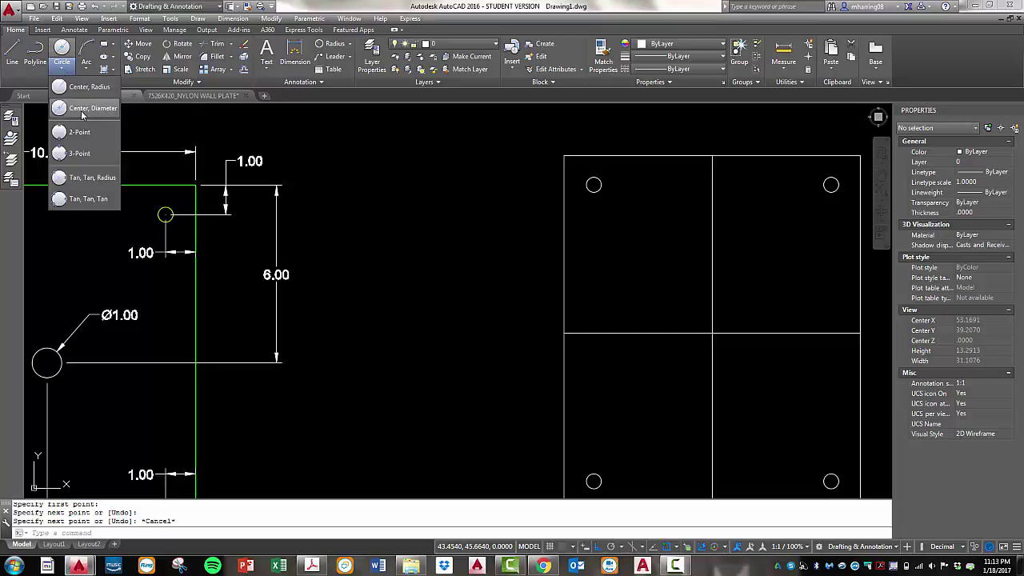
left_click(80, 110)
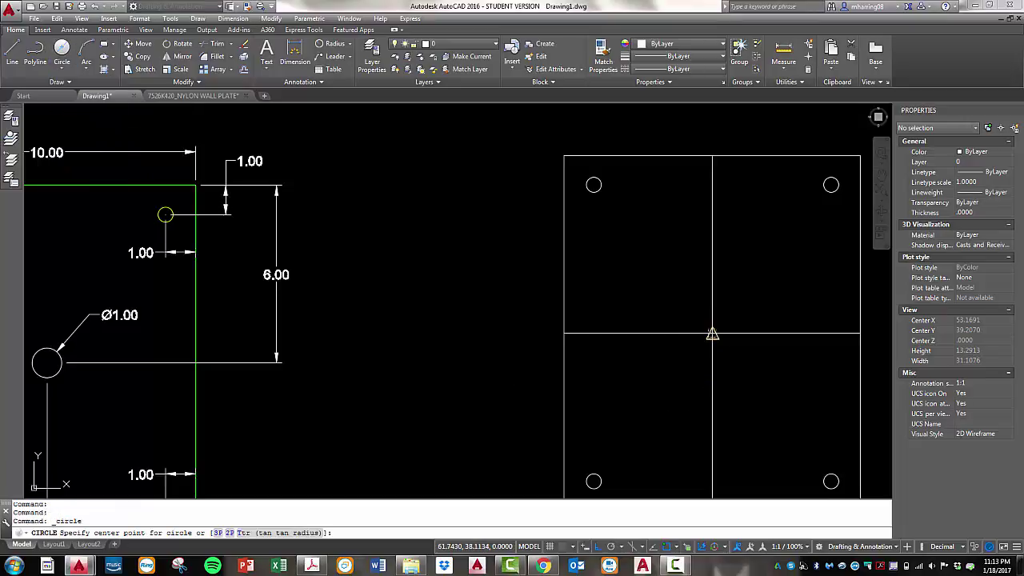
left_click(712, 332)
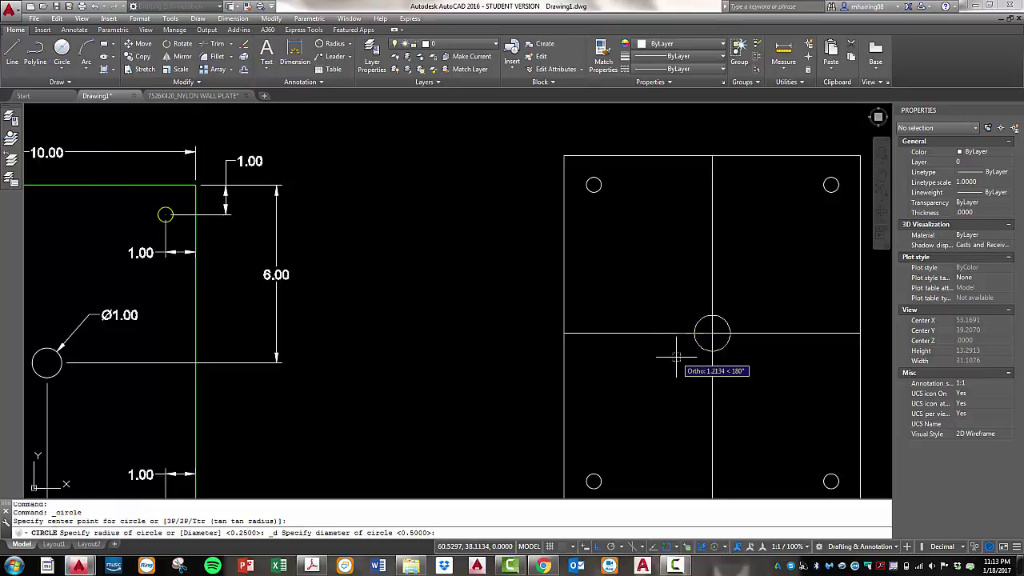
type("1")
key("Return")
key("Escape")
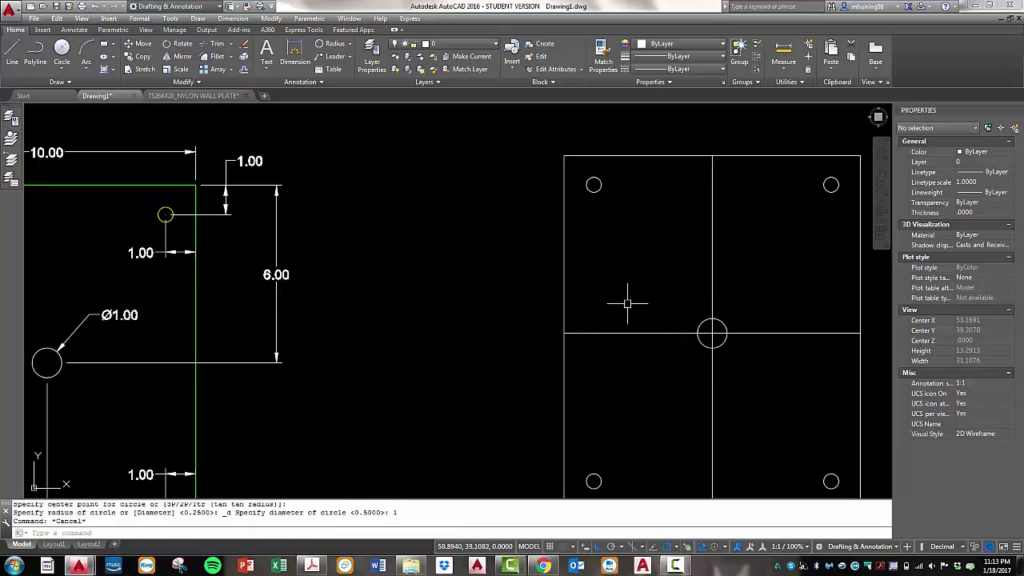
- Erase the vertical and horizontal midlines of the new plate, keeping its center circle
left_click(744, 377)
left_click(681, 393)
left_click(665, 365)
left_click(635, 308)
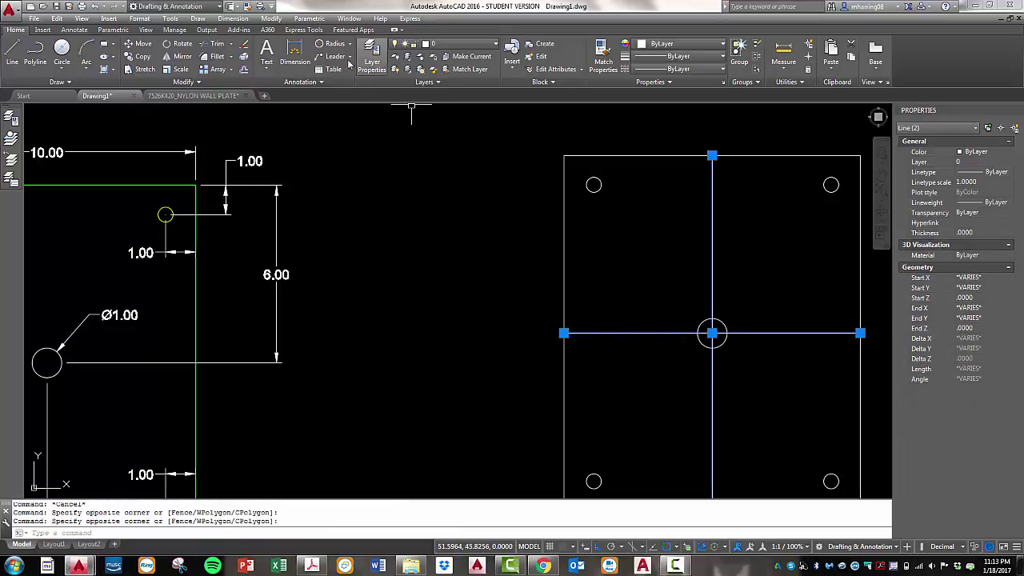
- Check the original plate's outline color and set the new plate's four outline lines to Green
scroll(419, 200, "down", 4)
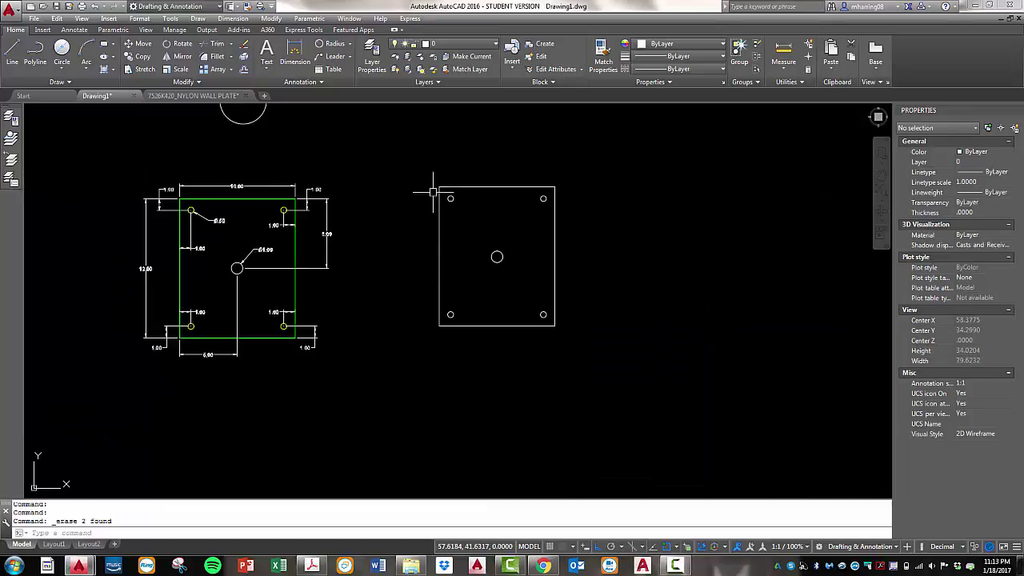
scroll(335, 246, "up", 2)
left_click(275, 246)
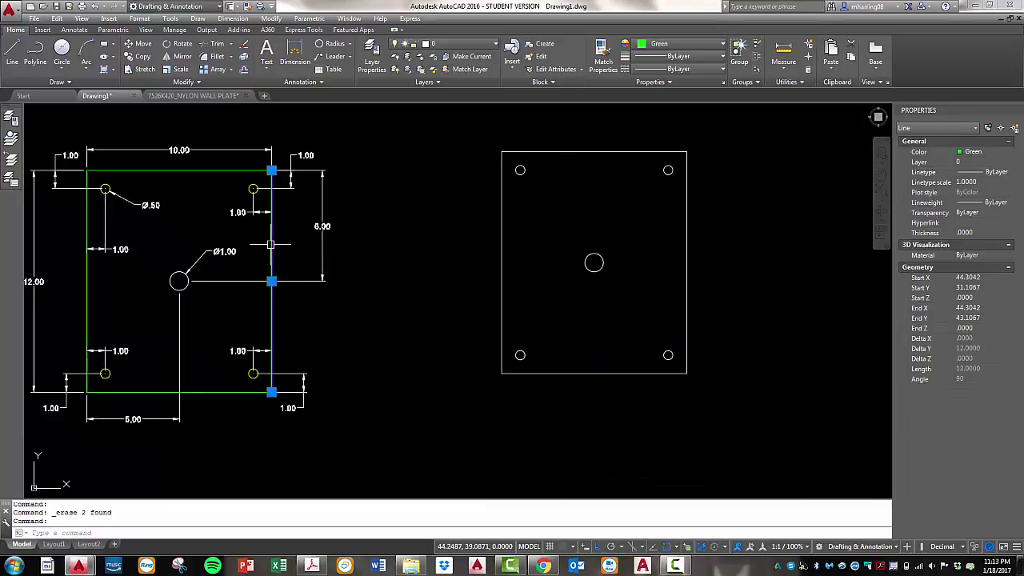
key("Escape")
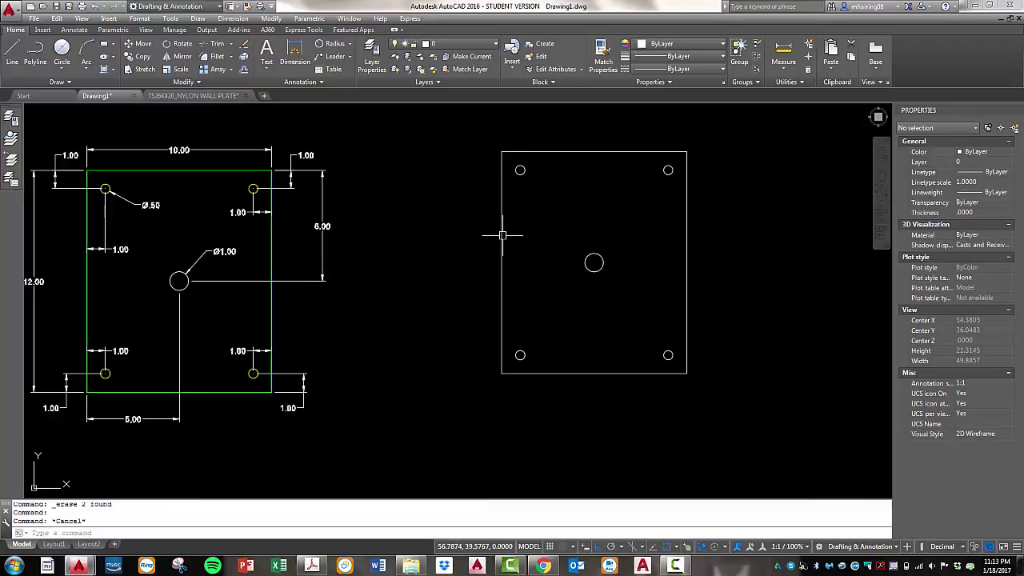
left_click(503, 236)
left_click(567, 152)
left_click(685, 264)
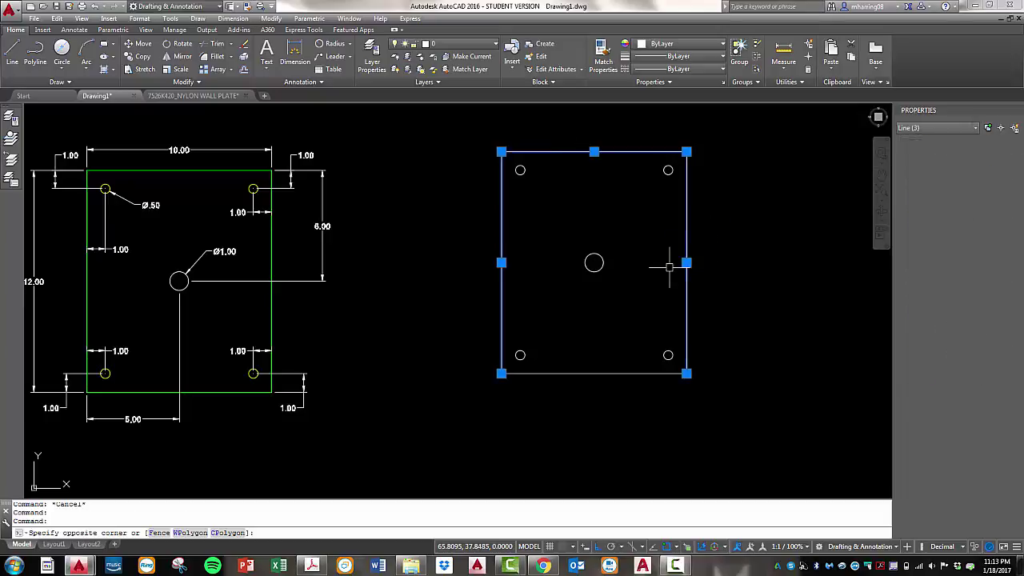
left_click(613, 373)
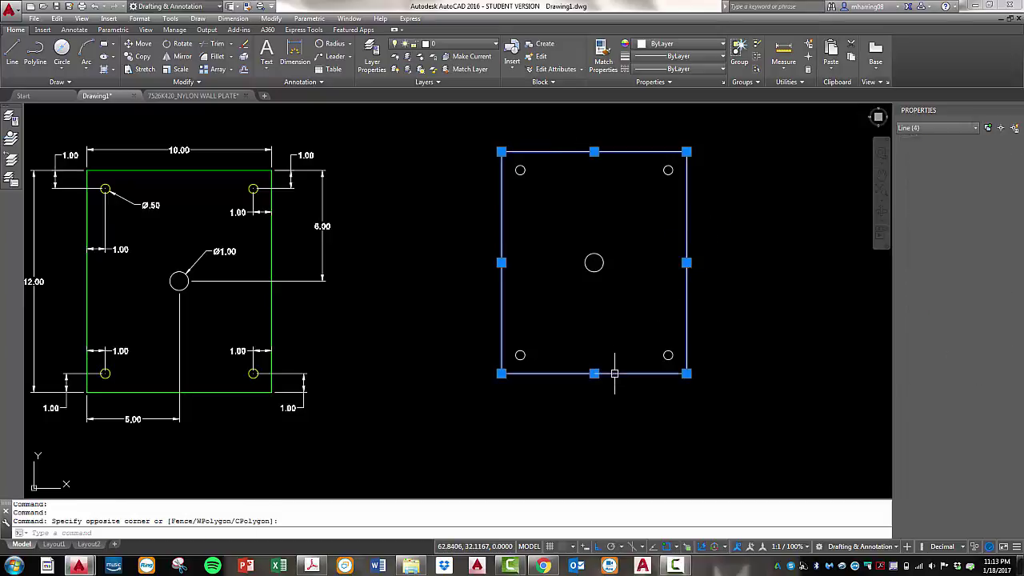
left_click(672, 44)
left_click(660, 151)
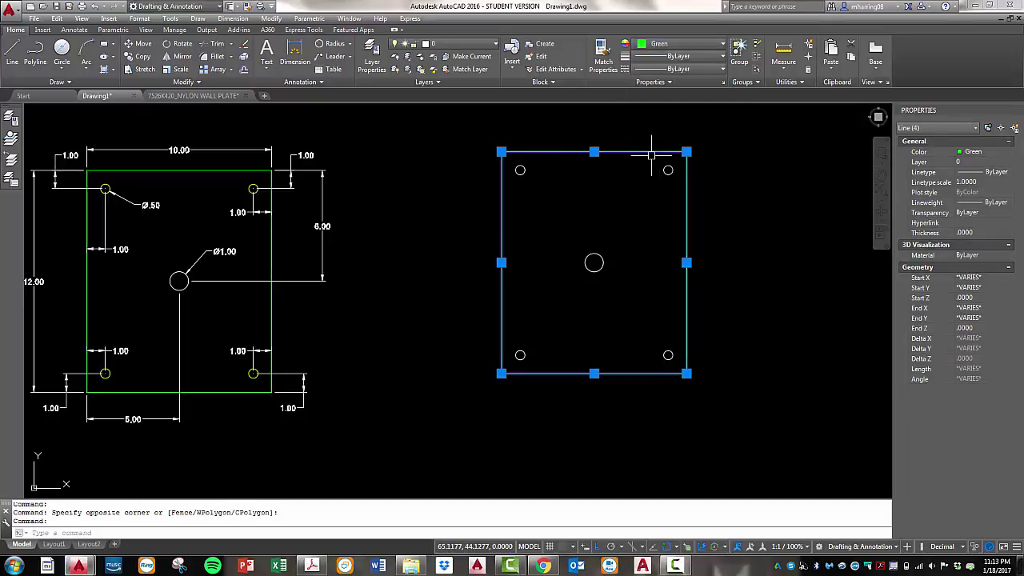
key("Escape")
- Set the color of the new plate's four corner circles to yellow, like the original's
left_click(526, 353)
left_click(668, 354)
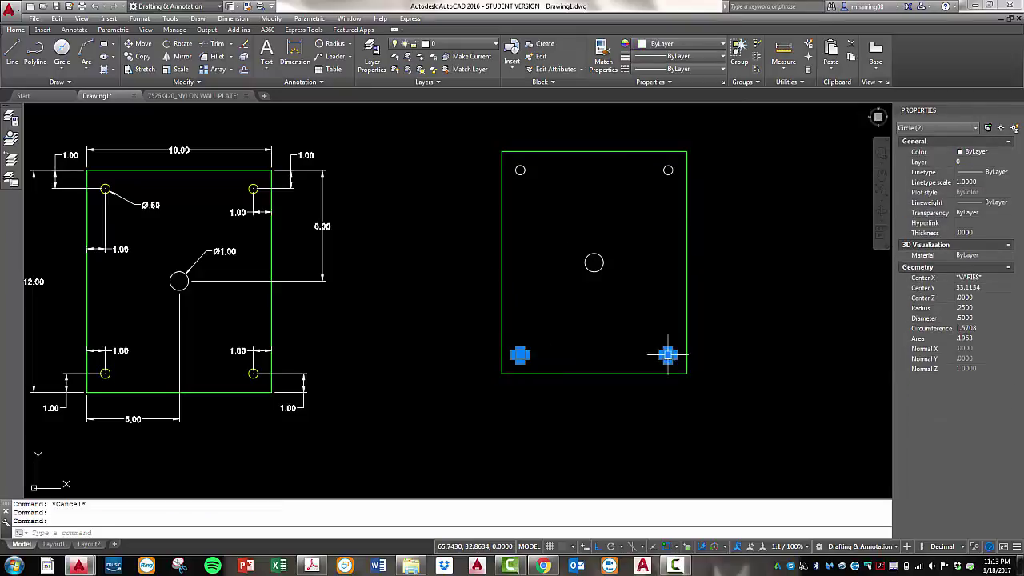
left_click(658, 168)
left_click(632, 189)
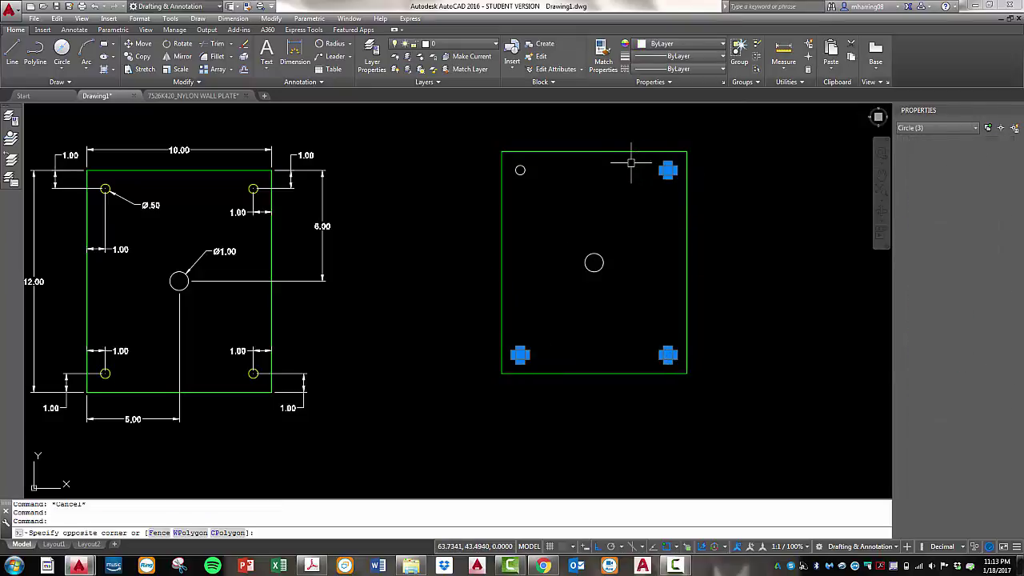
left_click(523, 163)
left_click(657, 49)
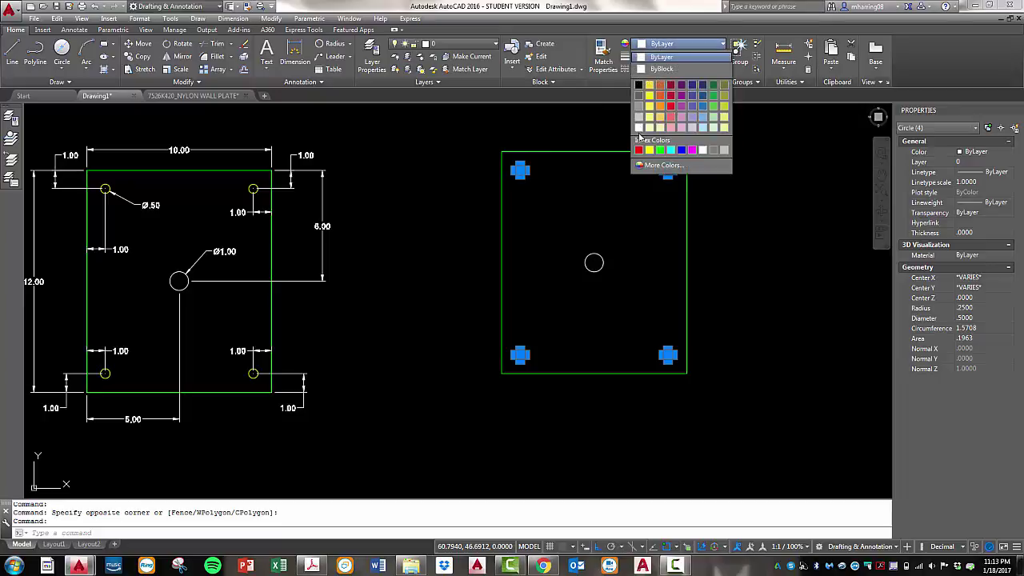
left_click(656, 87)
key("Escape")
scroll(594, 293, "down", 2)
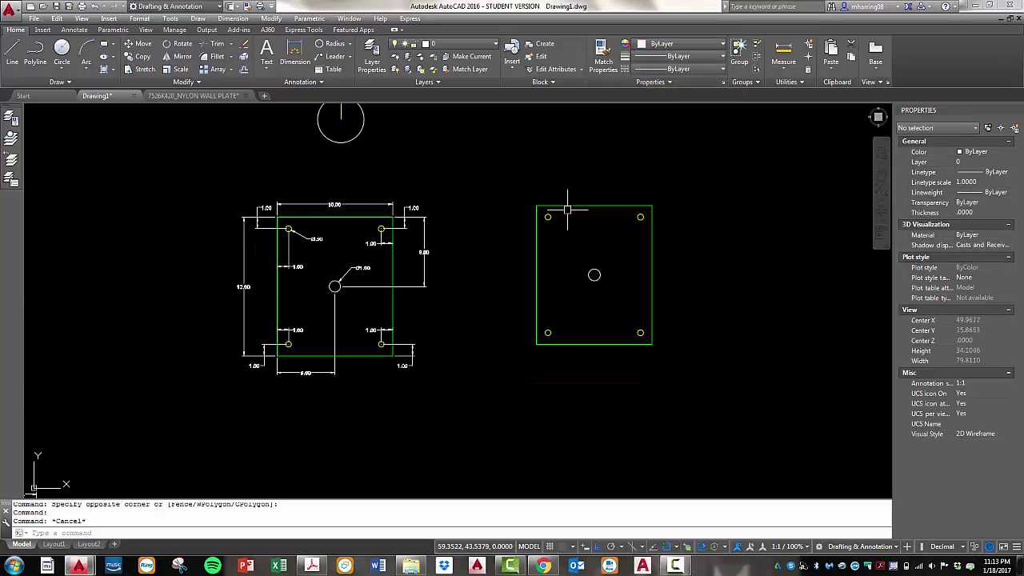